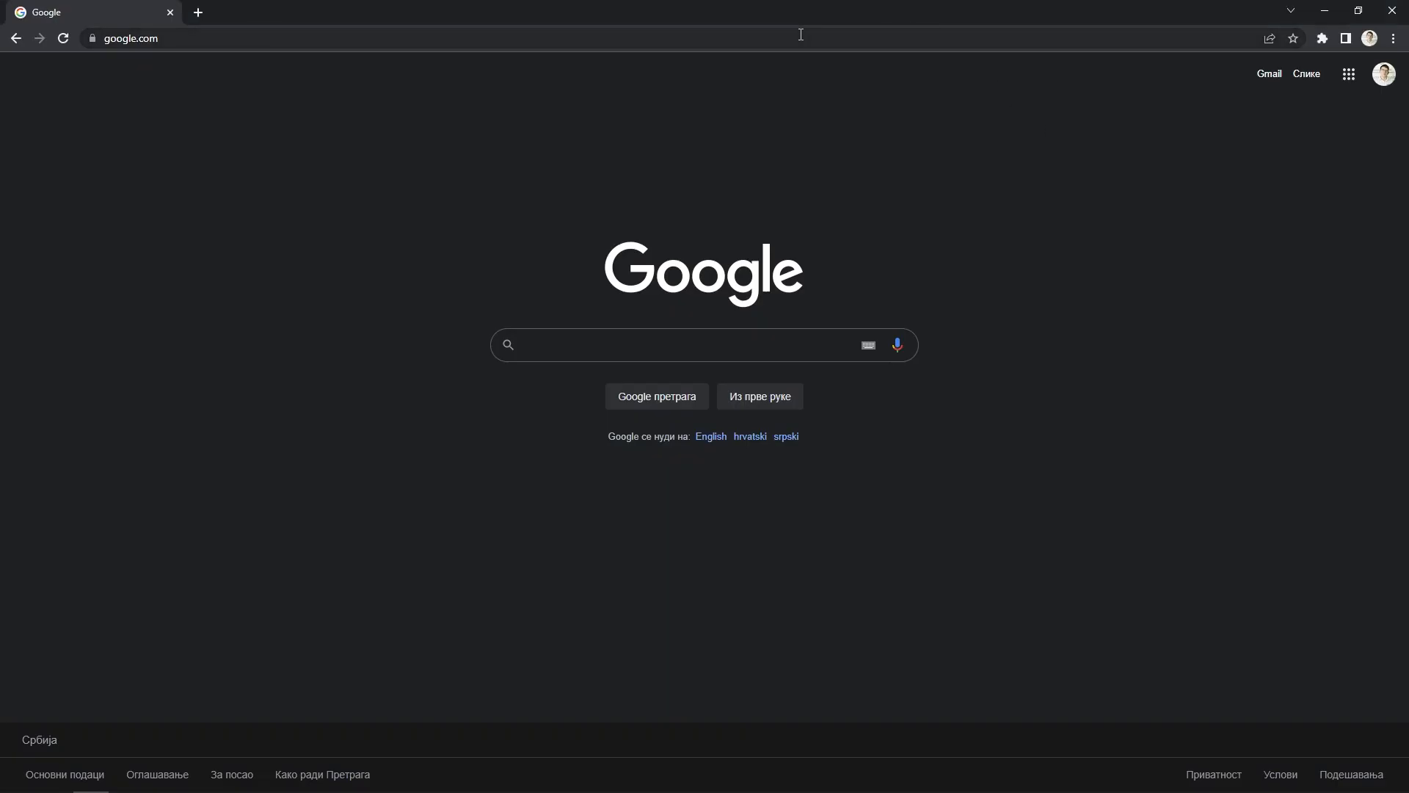
left_click(800, 35)
type("https://setupsheet.solidcam.com/")
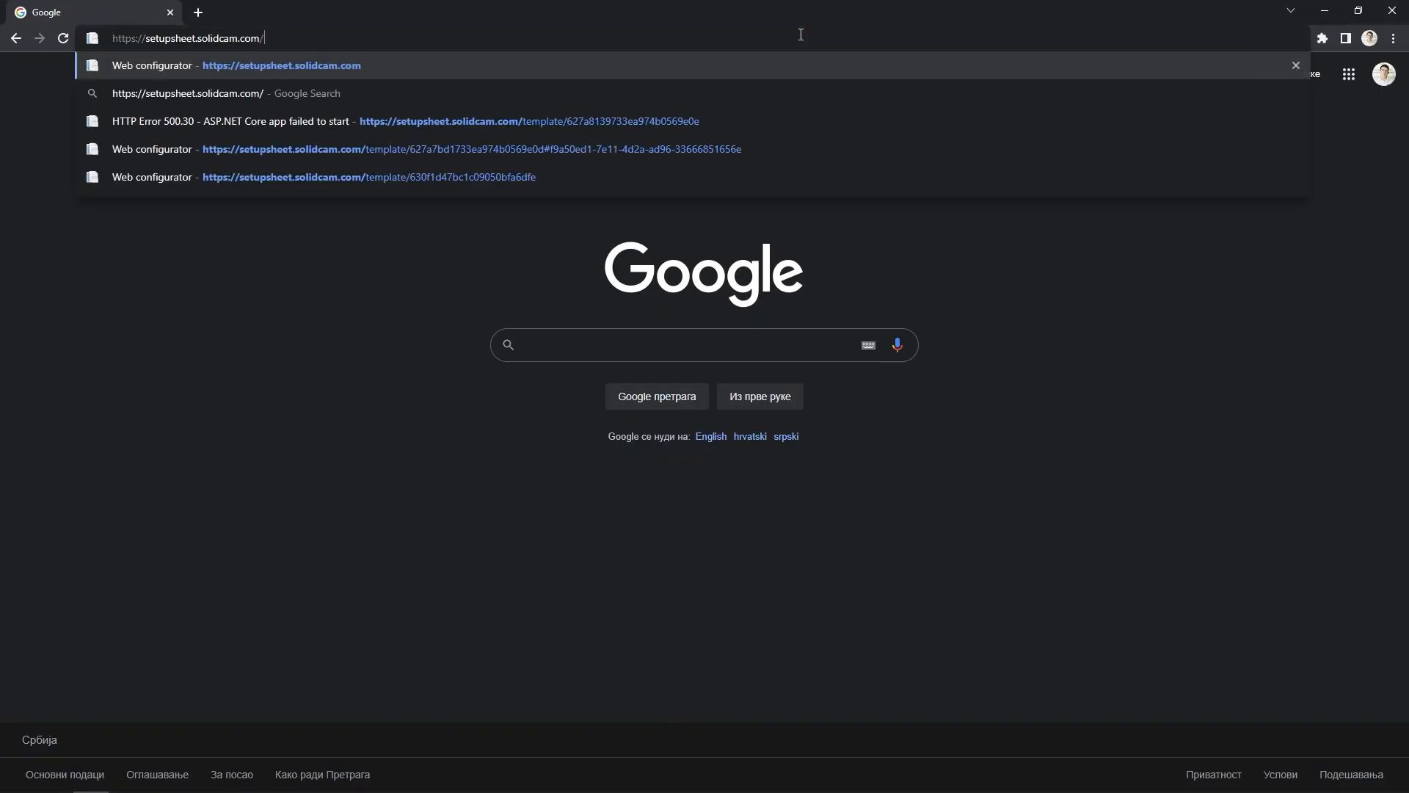
key("Return")
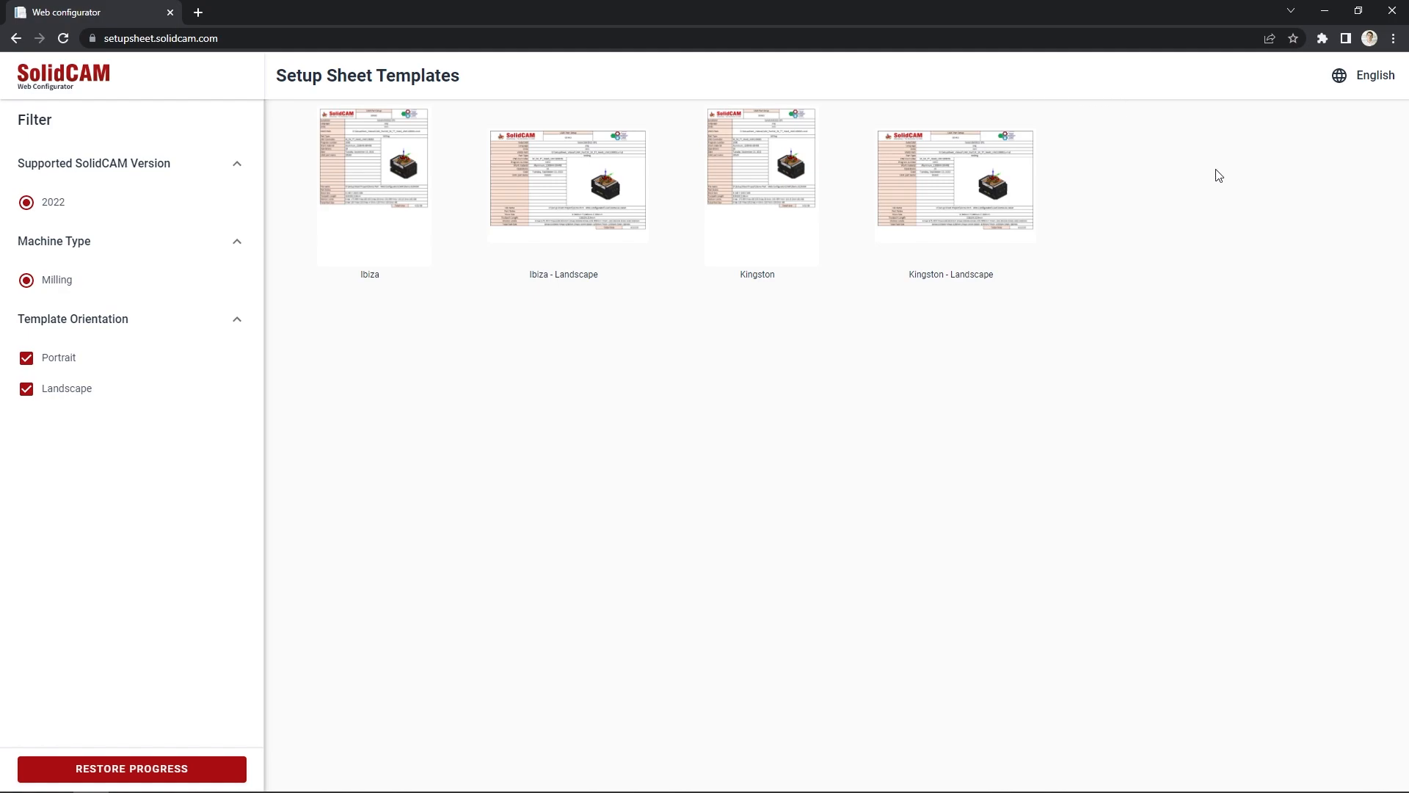
left_click(1342, 86)
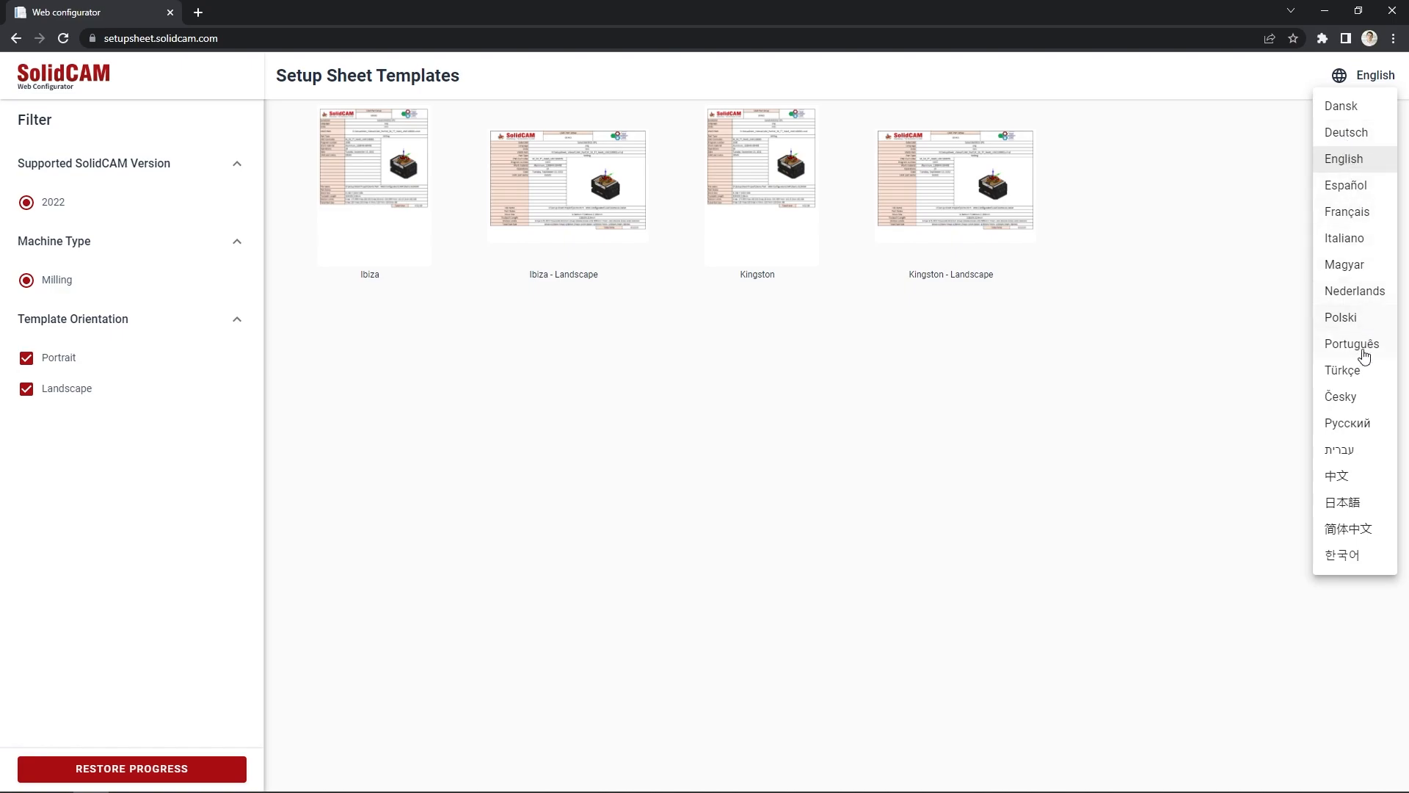
left_click(987, 428)
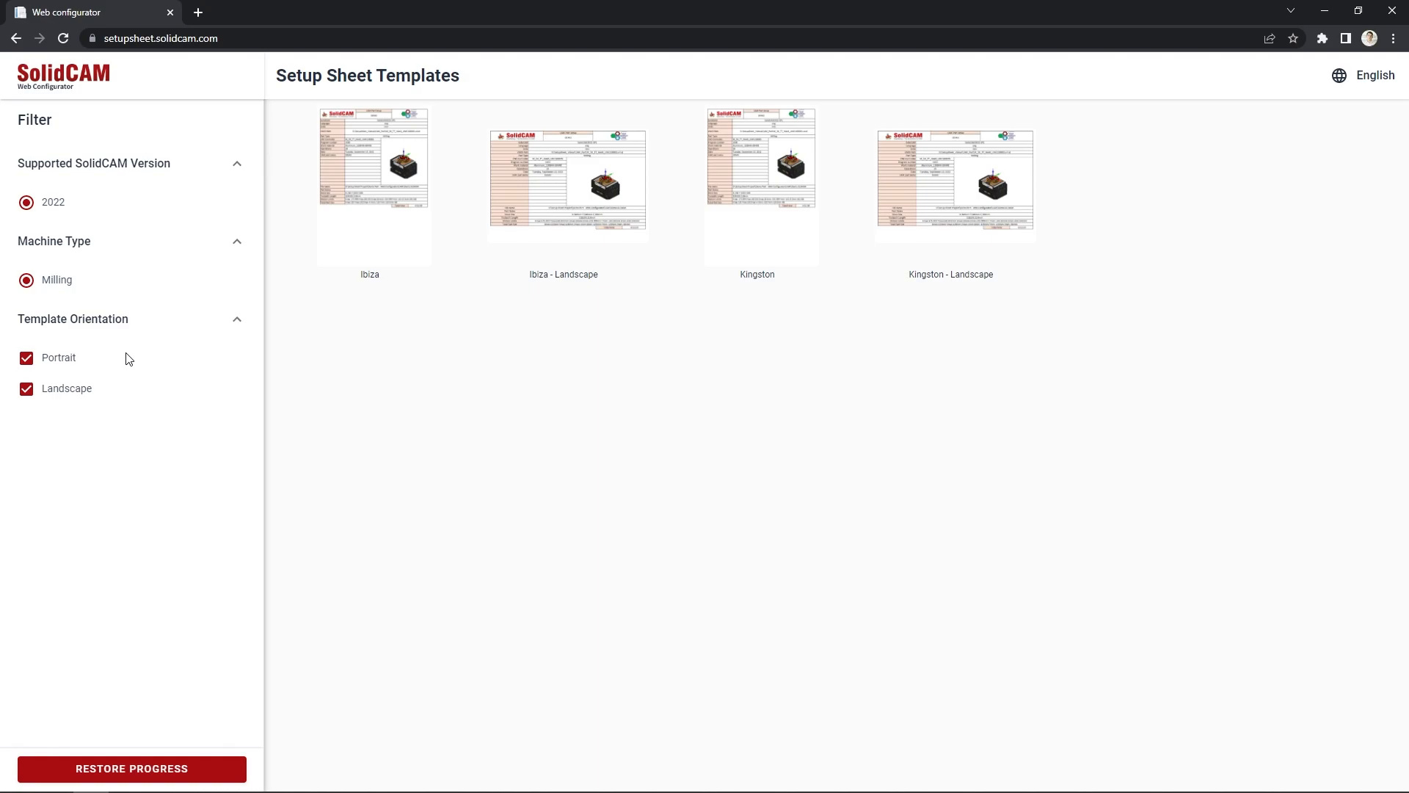
- Filter out the landscape templates and open the Ibiza portrait template without restoring its modified version
left_click(26, 393)
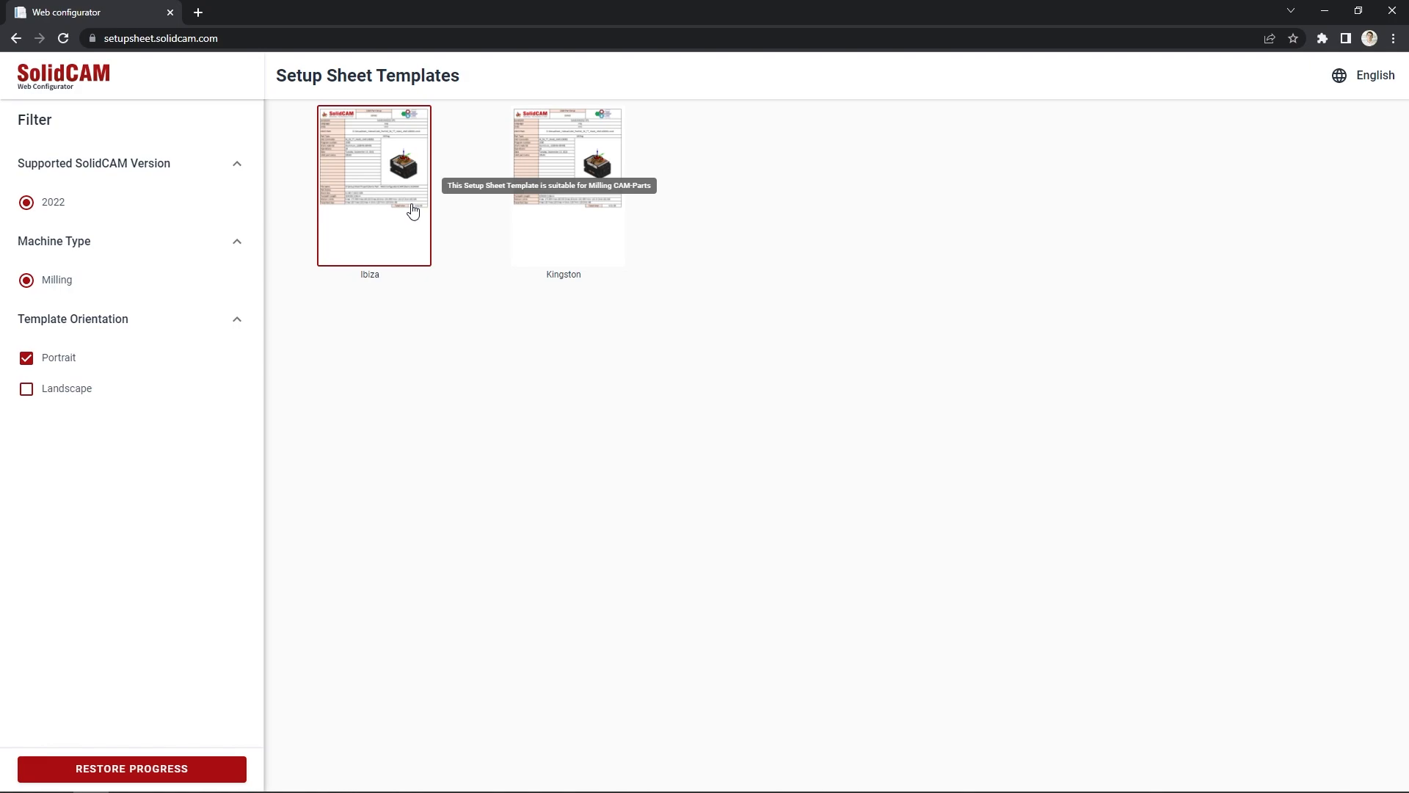
left_click(375, 225)
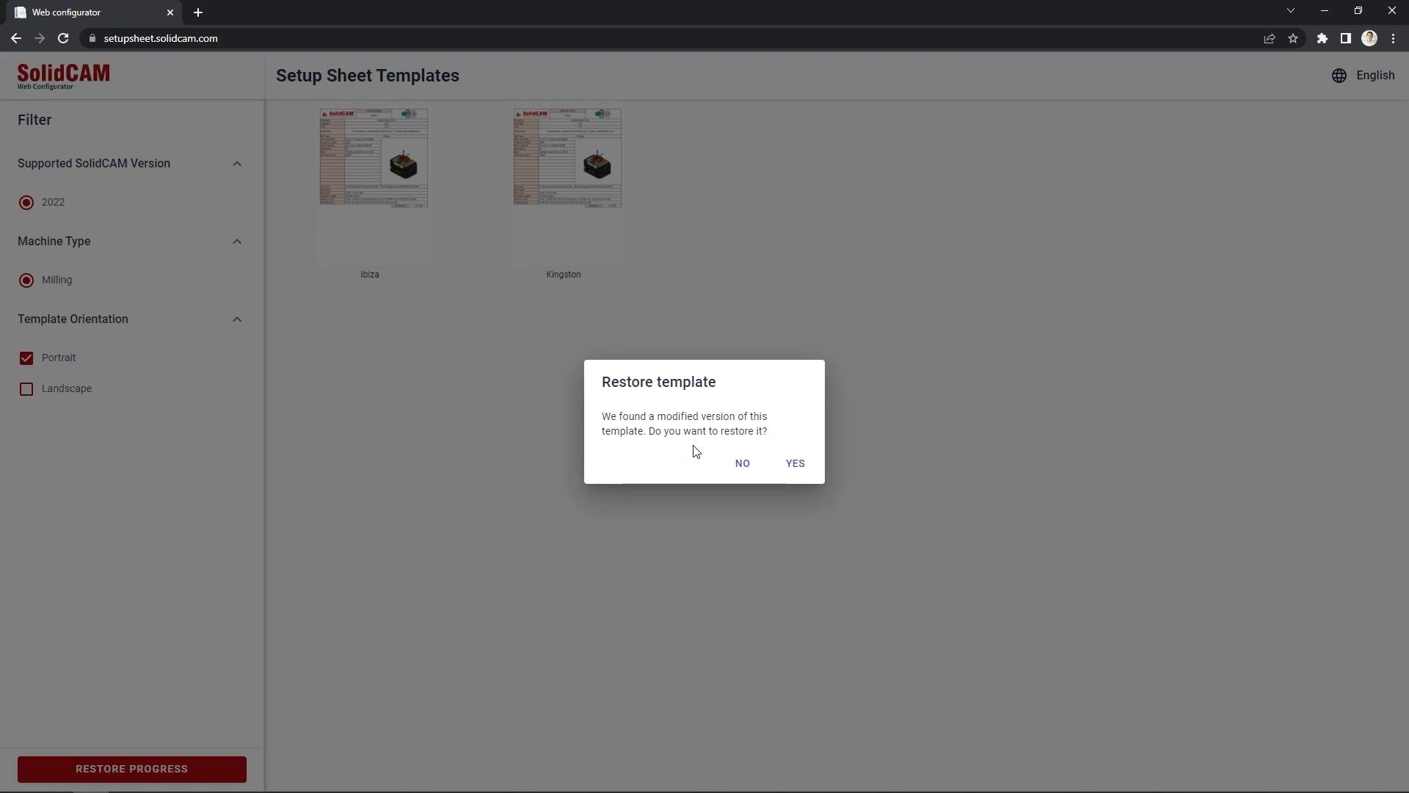
left_click(743, 464)
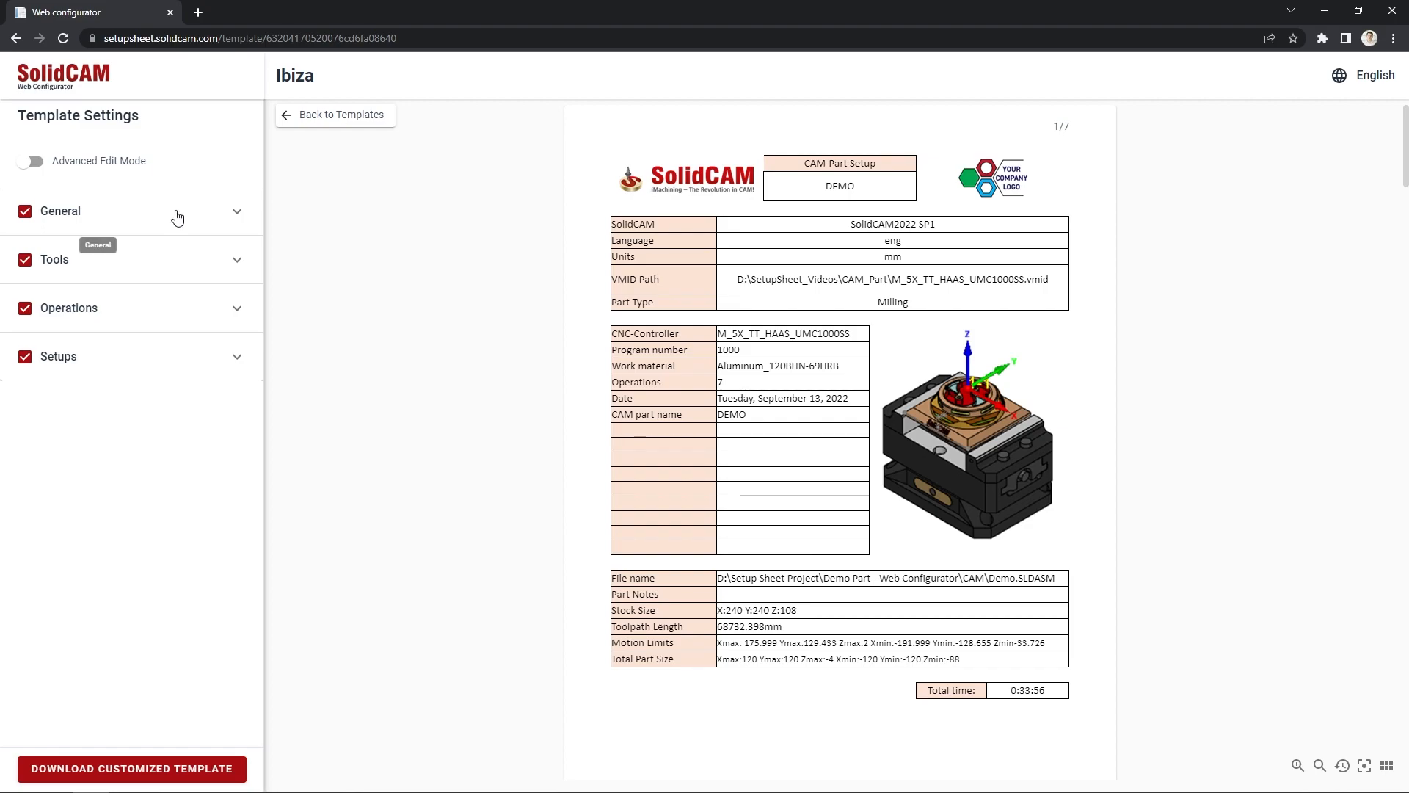
- Expand the Tools section settings and focus the preview on the Tools header
left_click(237, 261)
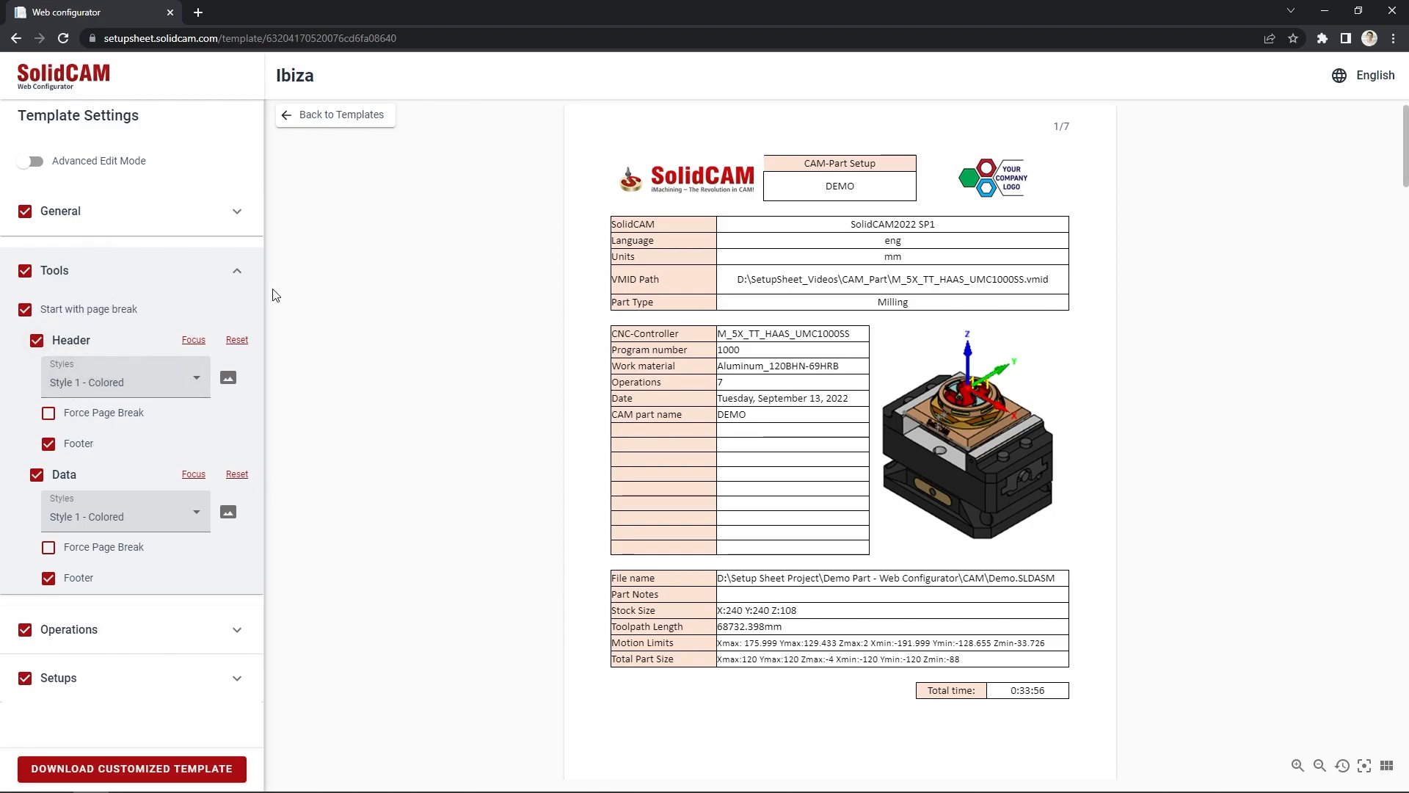
left_click(192, 343)
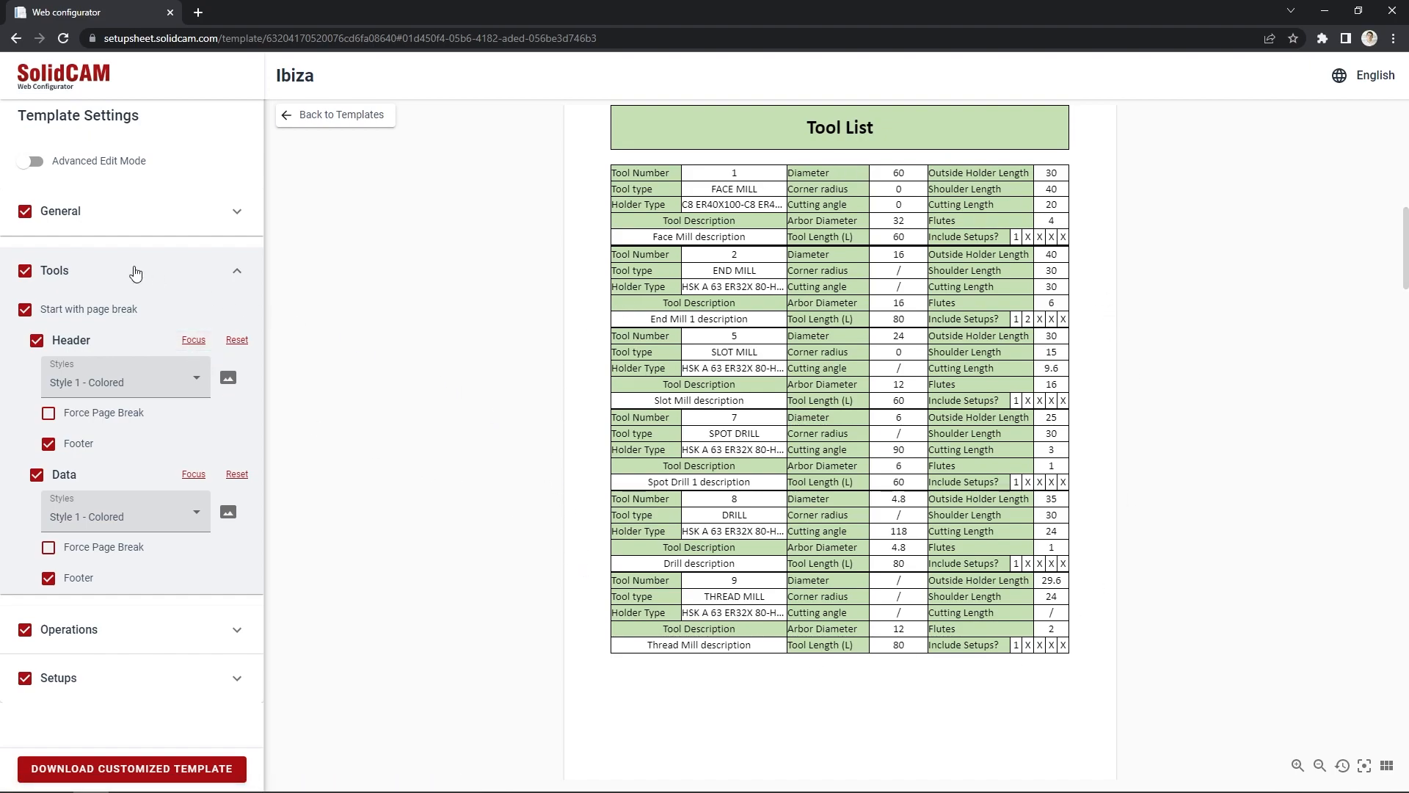
- Exclude the Tools section from the template, check the page preview, and include the section again
left_click(27, 273)
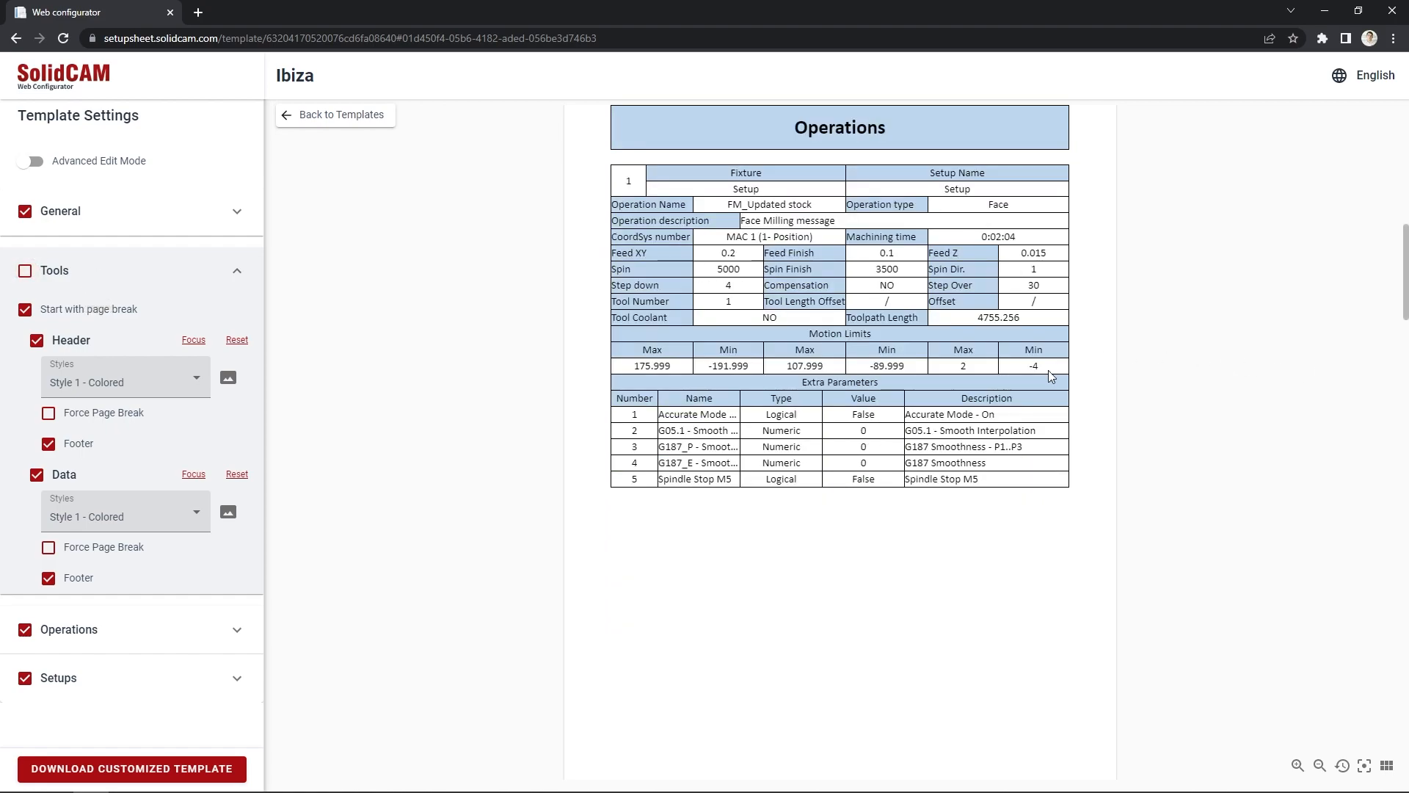
scroll(1051, 376, "up", 10)
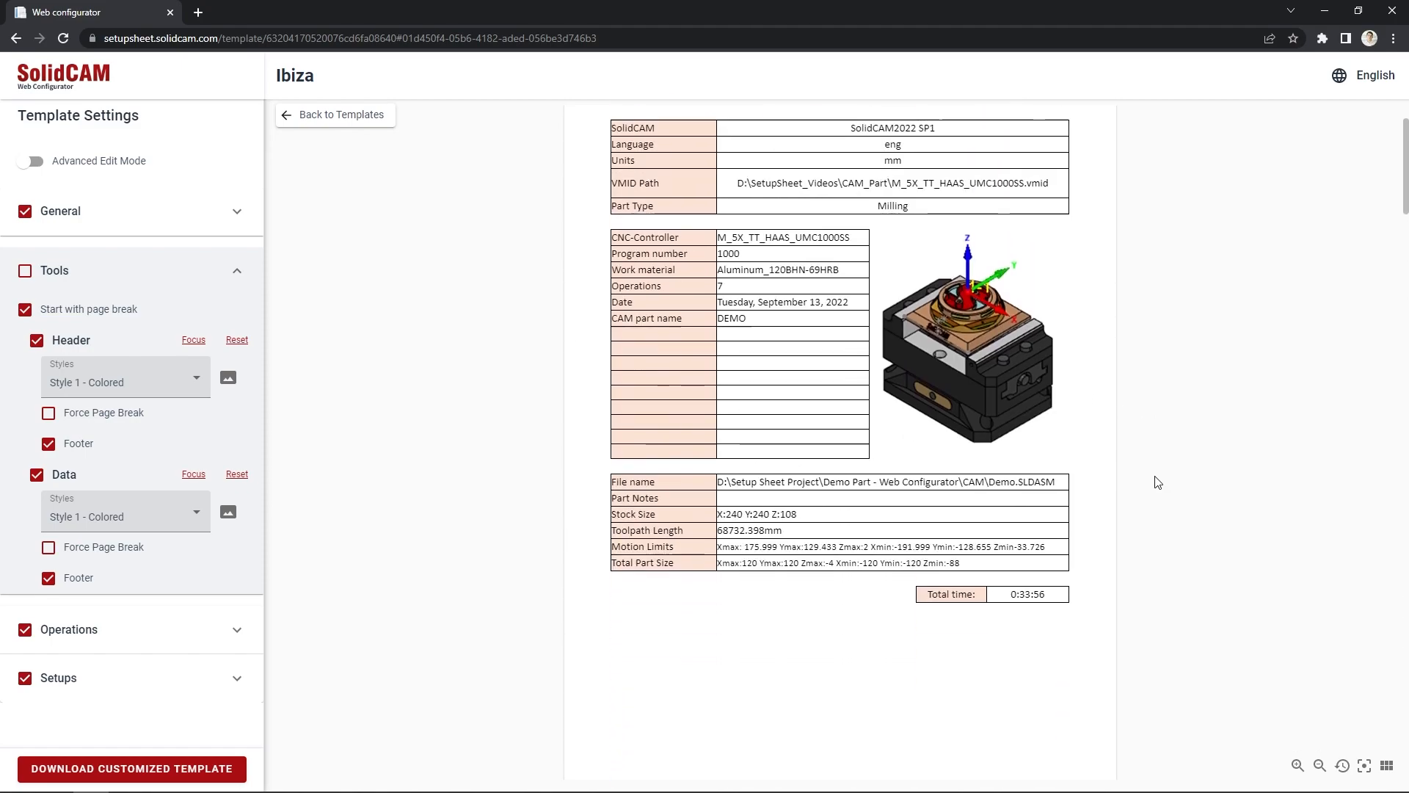
scroll(1156, 484, "down", 10)
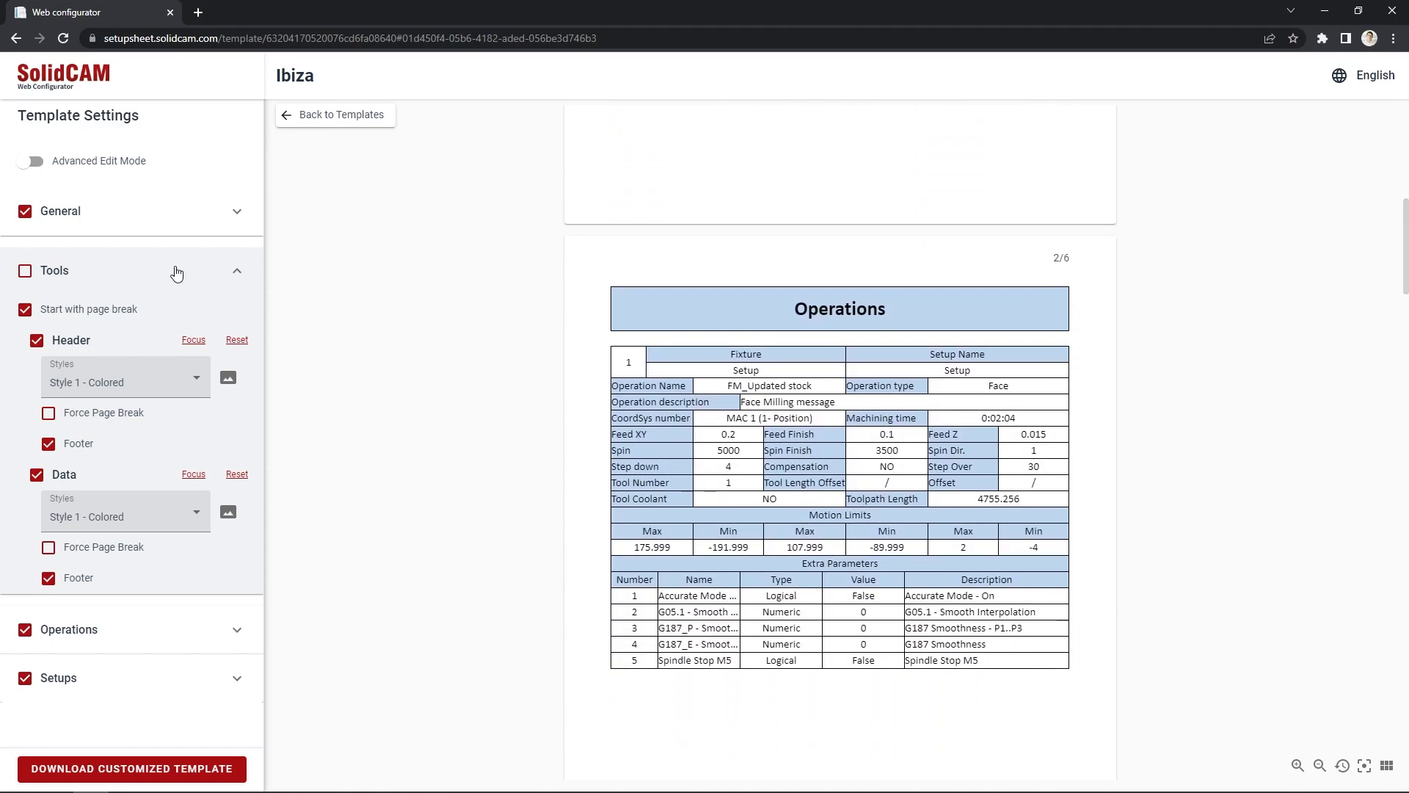
left_click(25, 271)
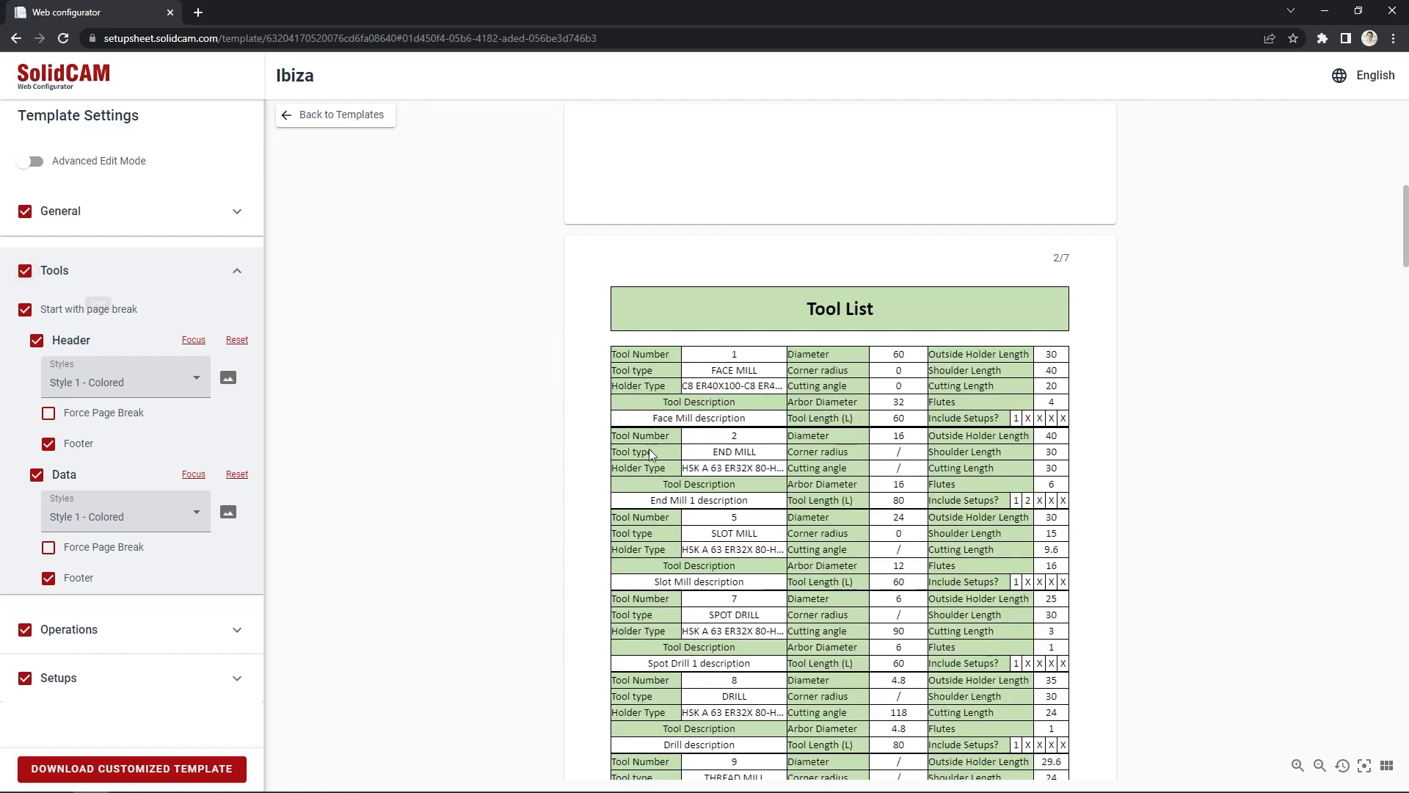
scroll(649, 455, "down", 1)
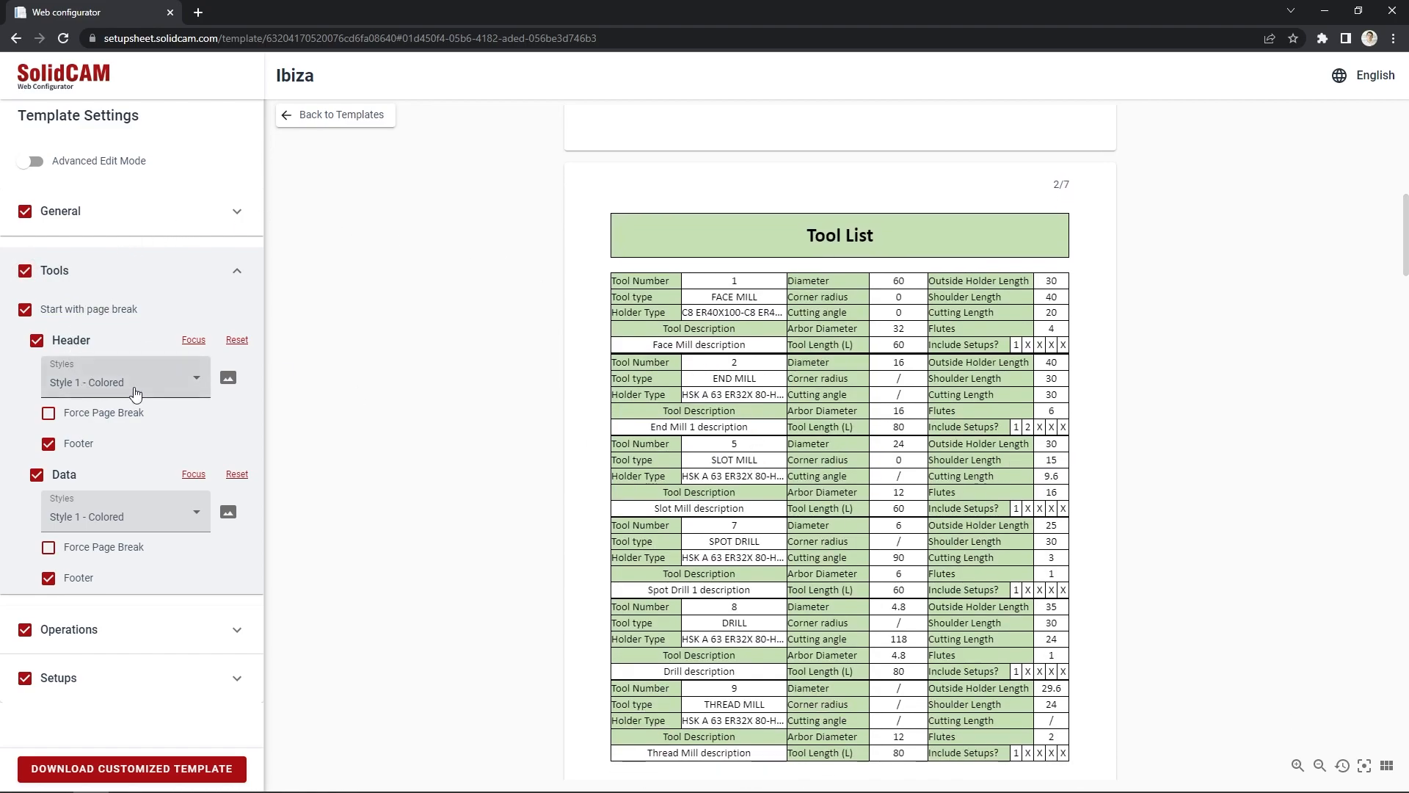
- Apply Style 1 - No Color to the Tools header and disable the header's footer
left_click(180, 385)
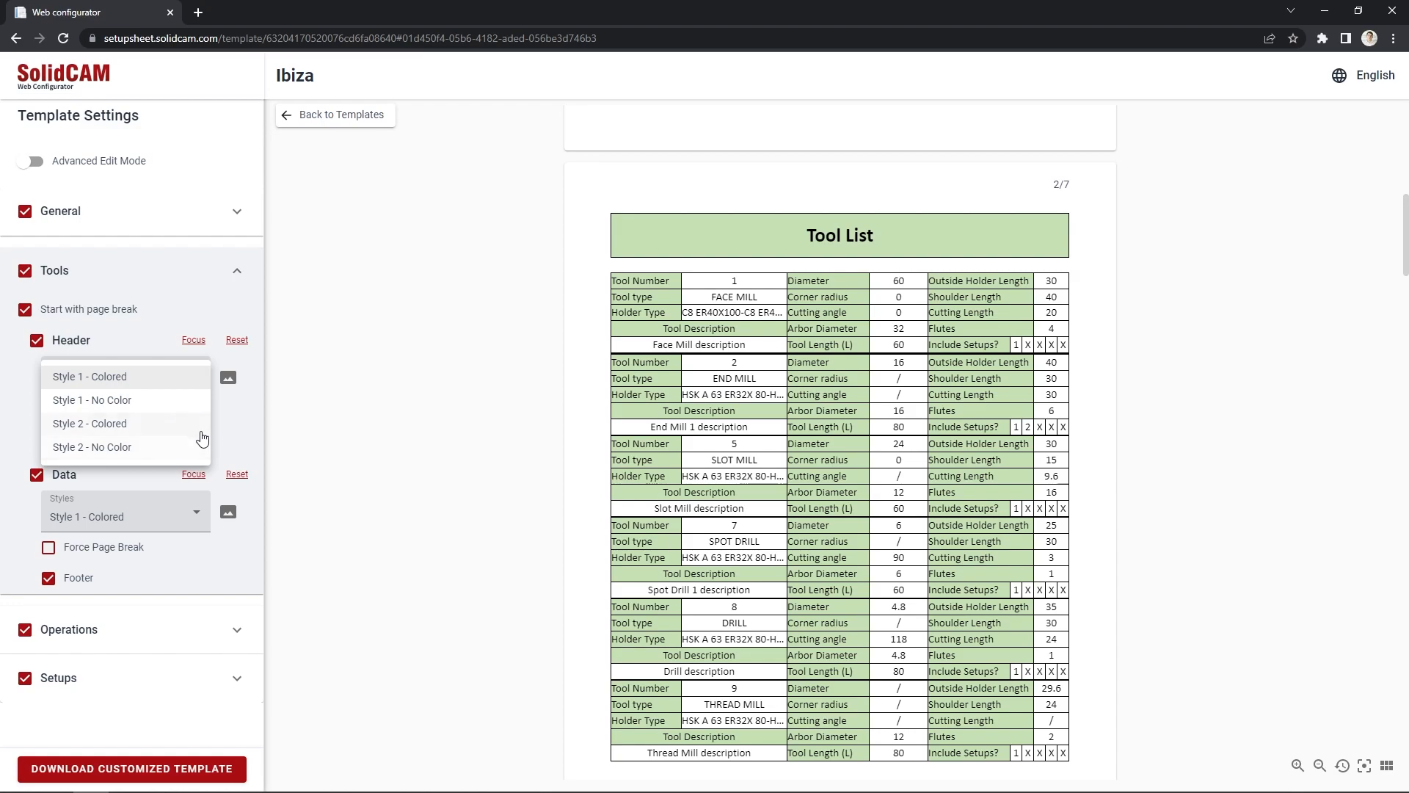
left_click(244, 418)
left_click(228, 379)
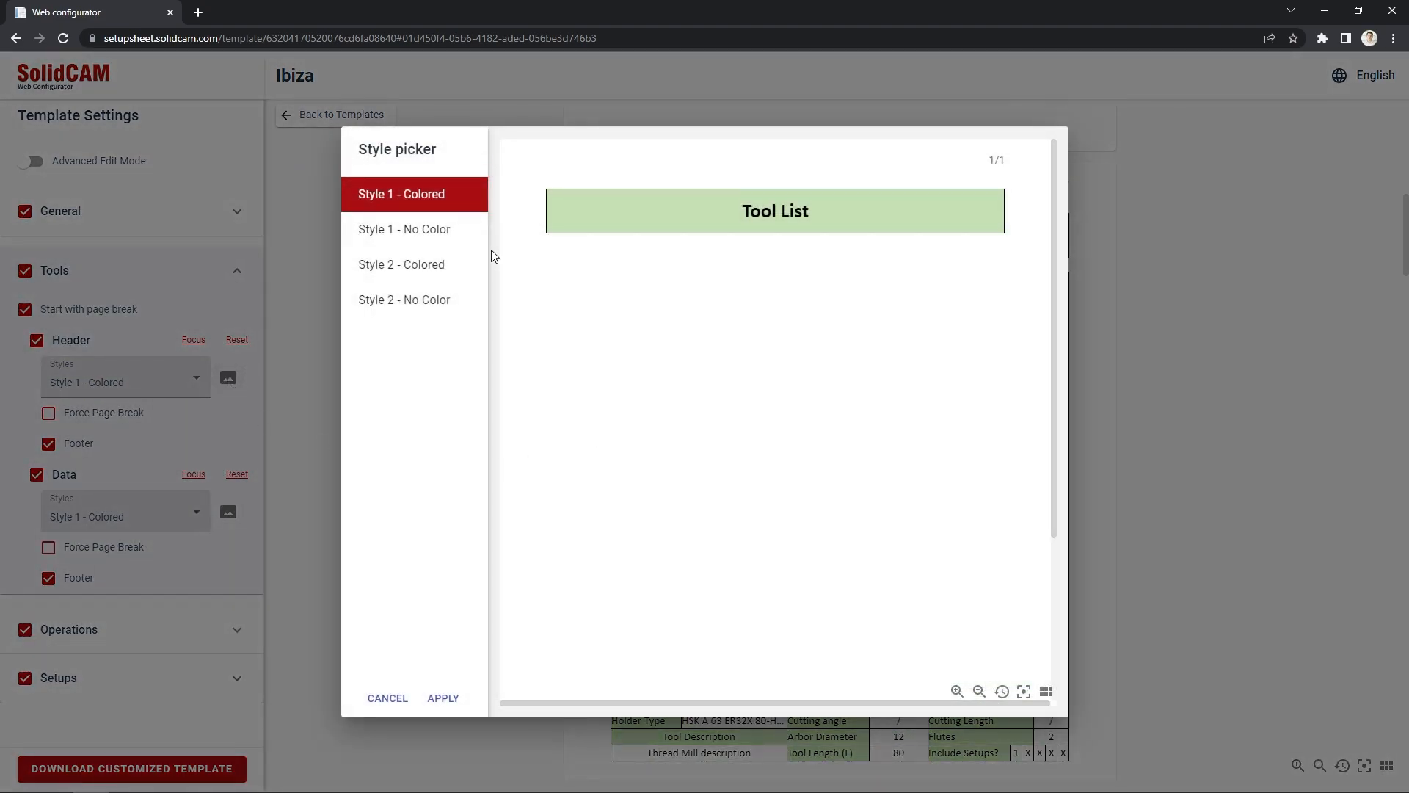
left_click(386, 232)
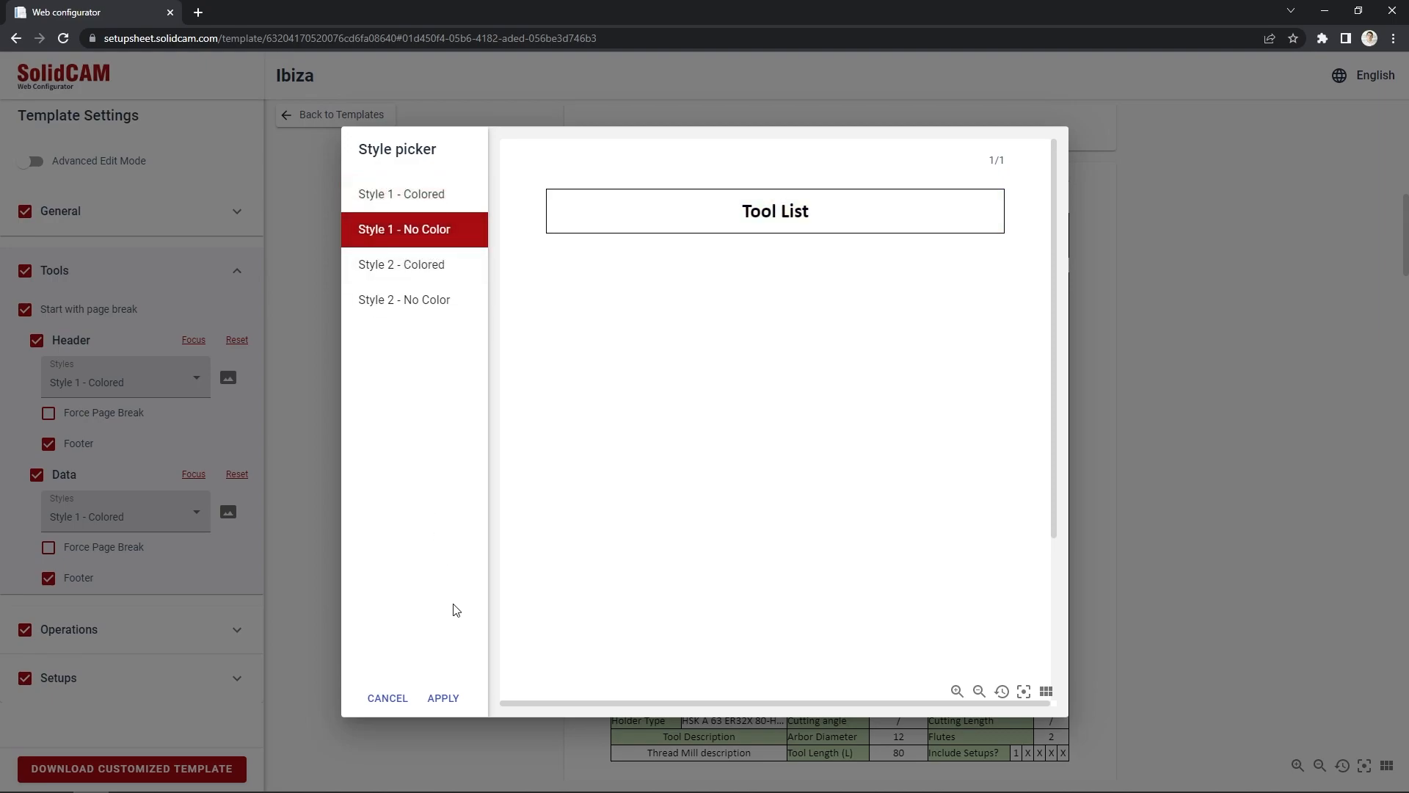
left_click(440, 698)
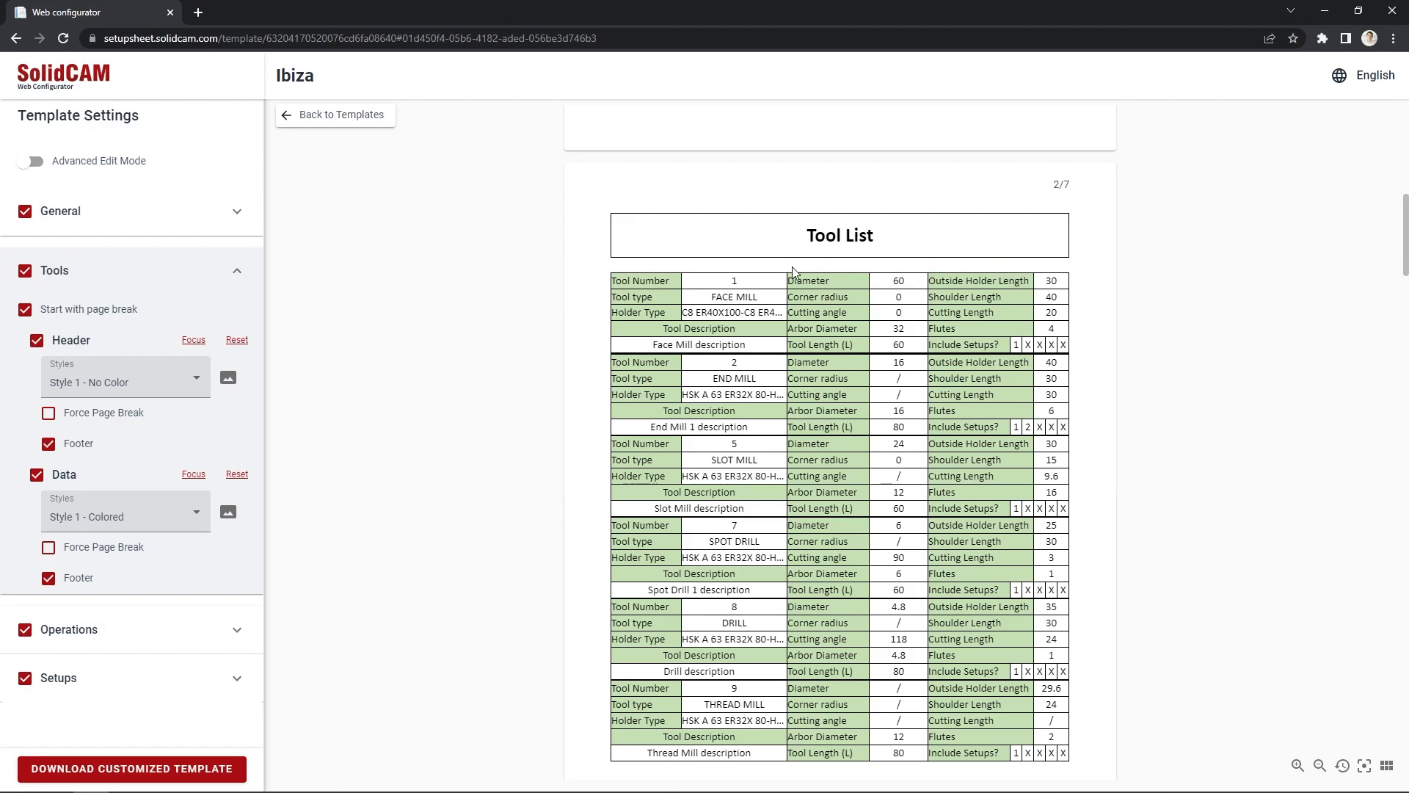
left_click(48, 444)
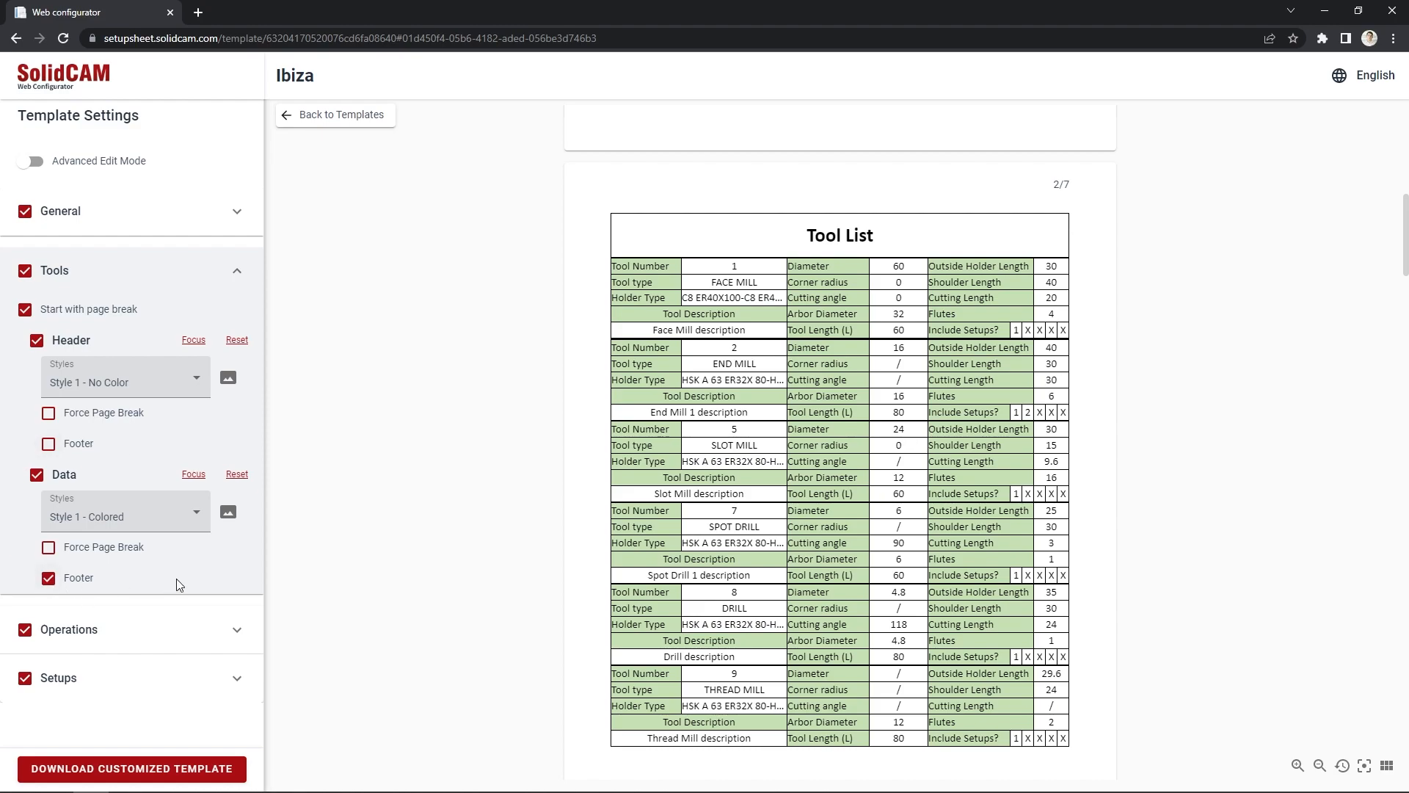
- Apply Style 2 - Colored to the Tools data block using the style picker
left_click(229, 512)
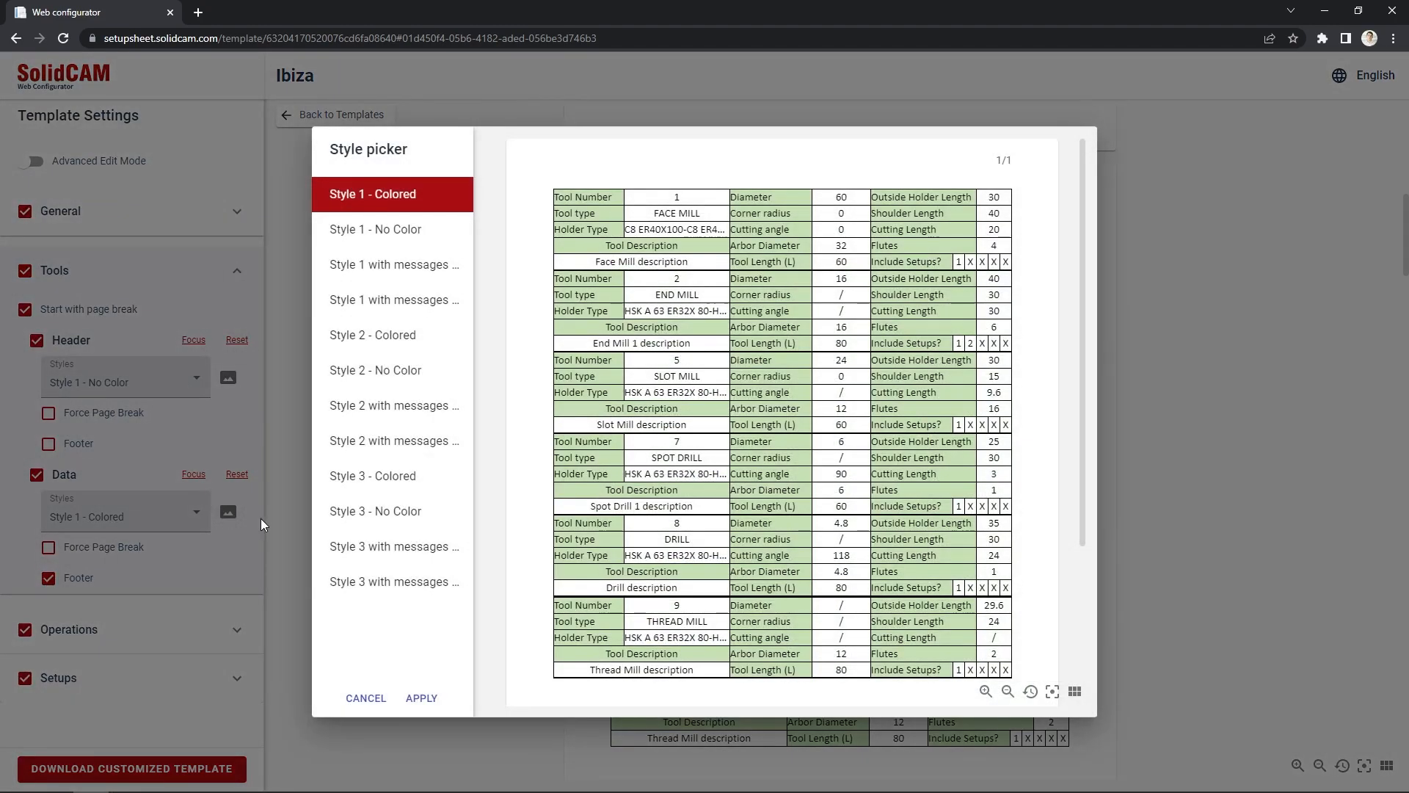
left_click(402, 334)
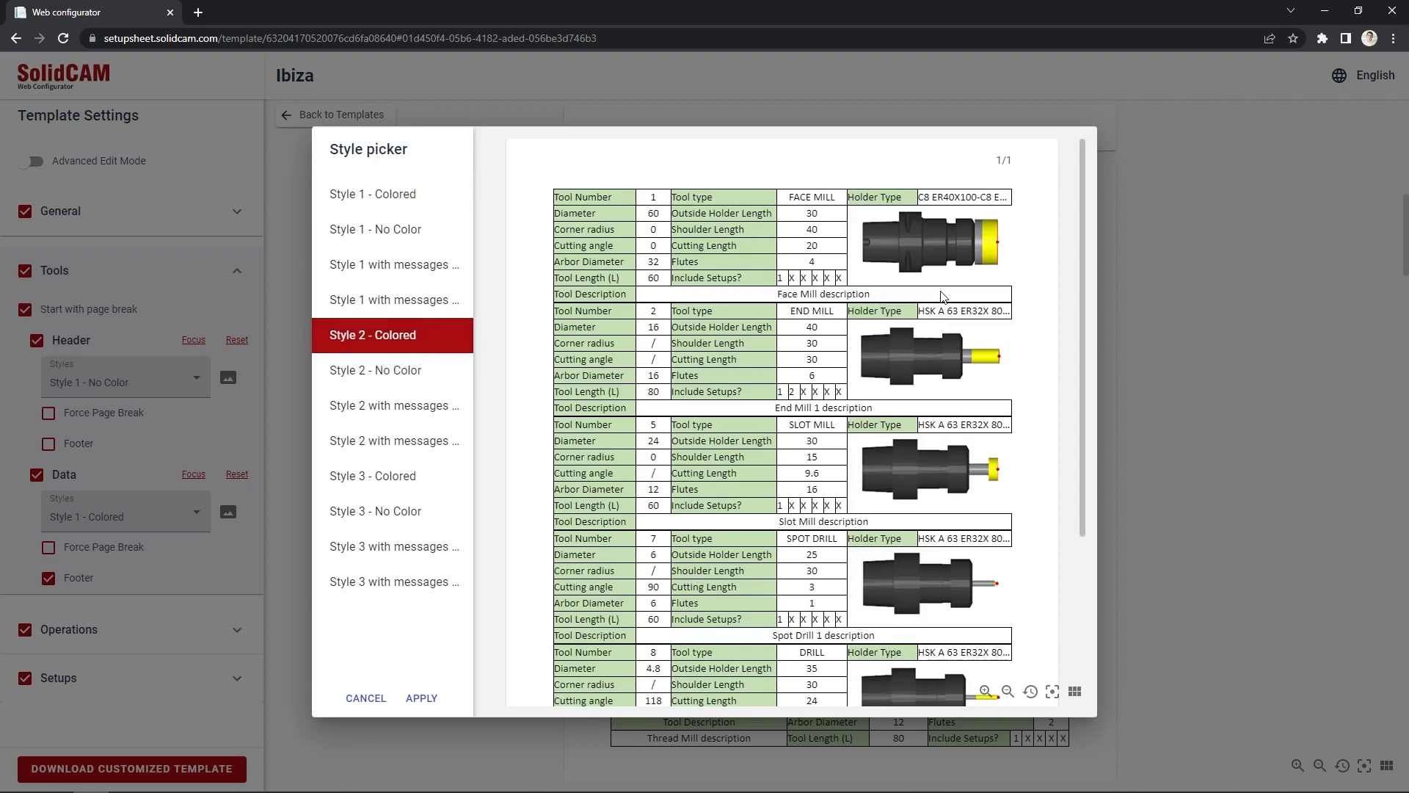
left_click(422, 698)
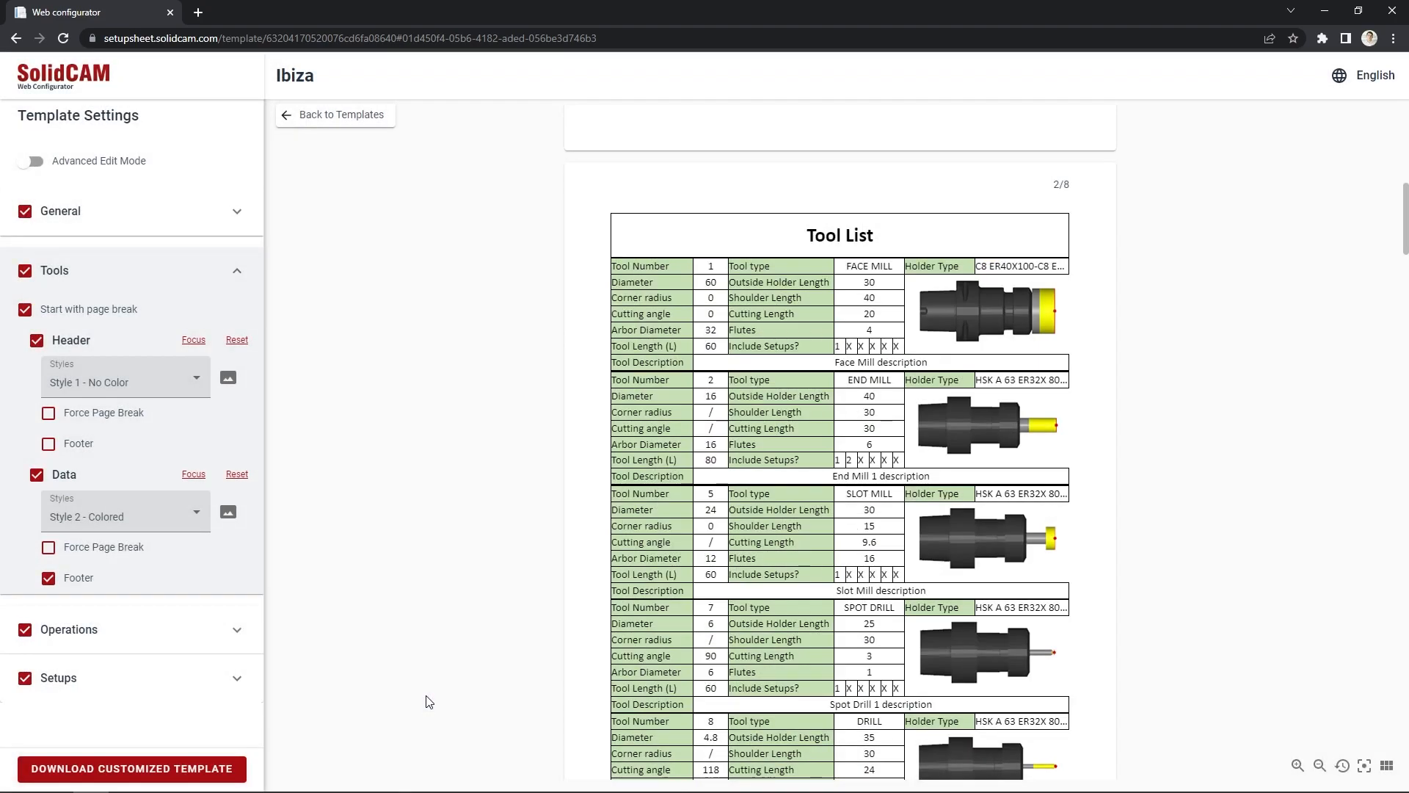
- Exclude the Operations section from the template and leave all section settings collapsed
left_click(236, 630)
left_click(198, 387)
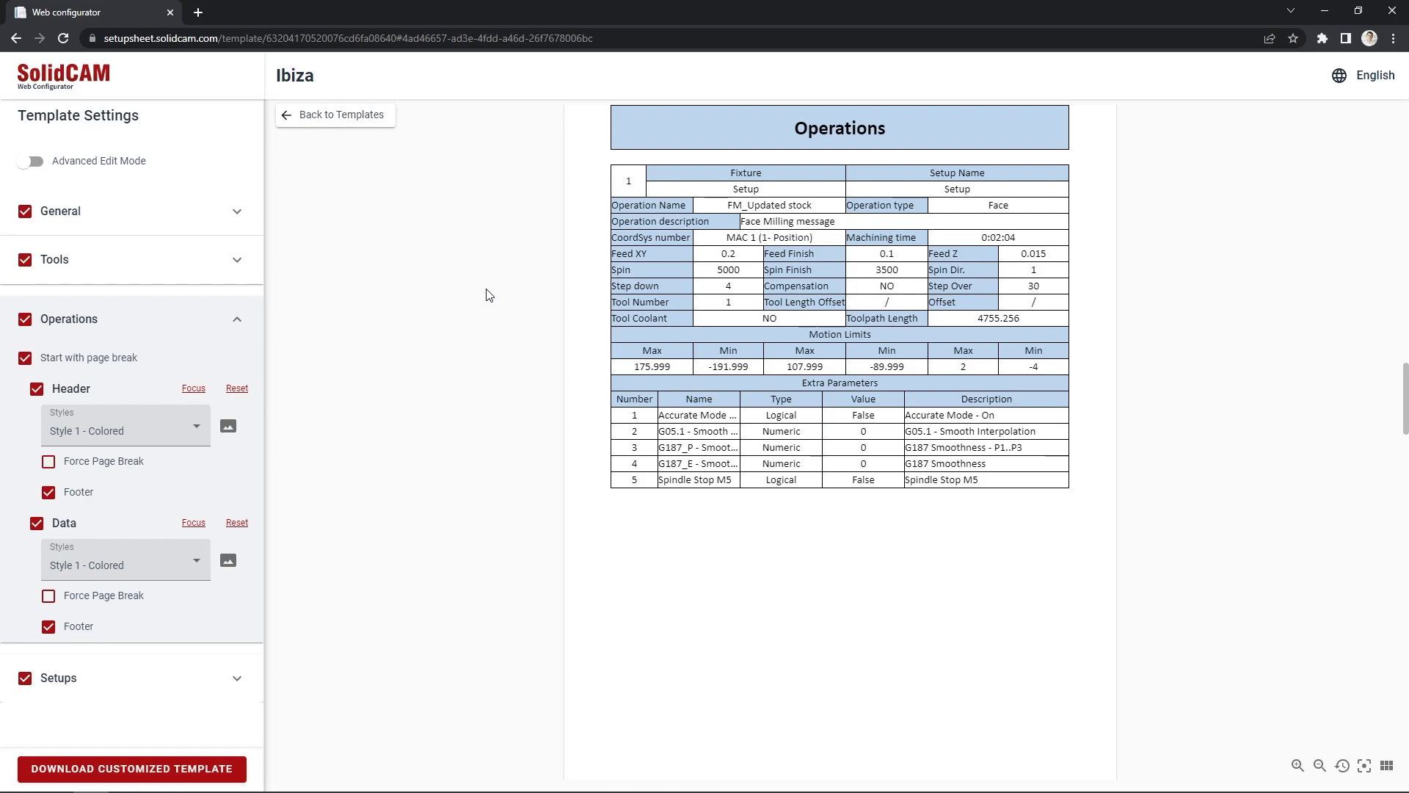
left_click(28, 323)
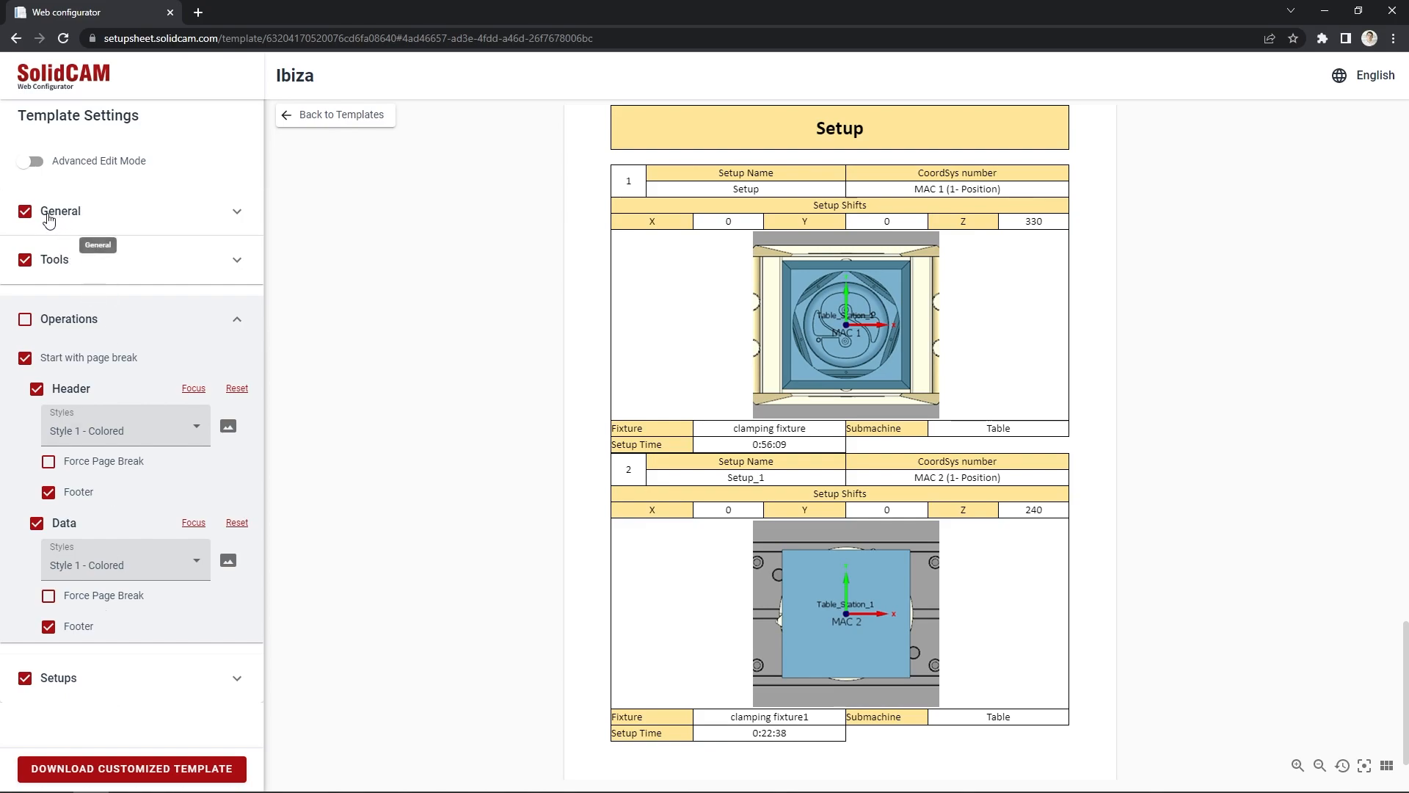
left_click(240, 264)
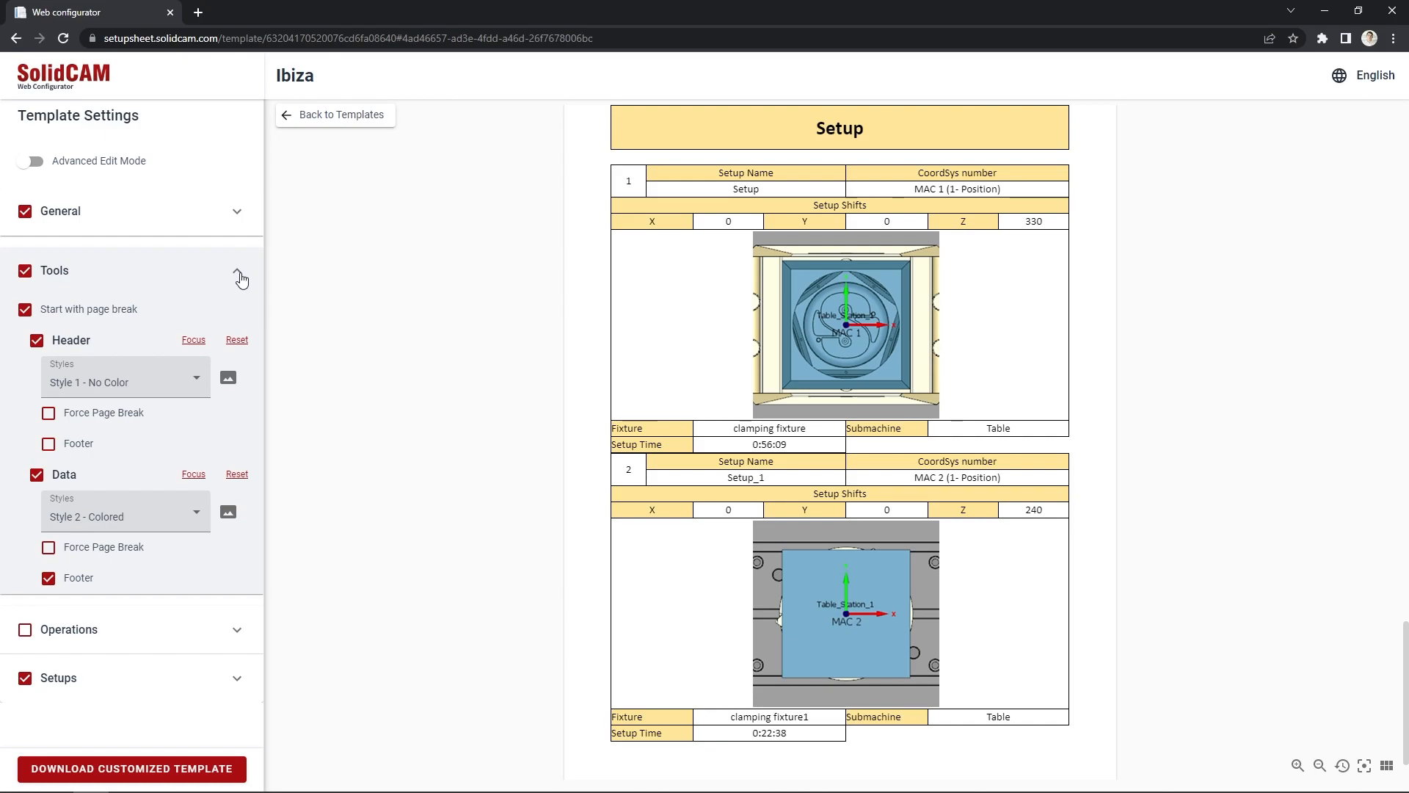
left_click(240, 273)
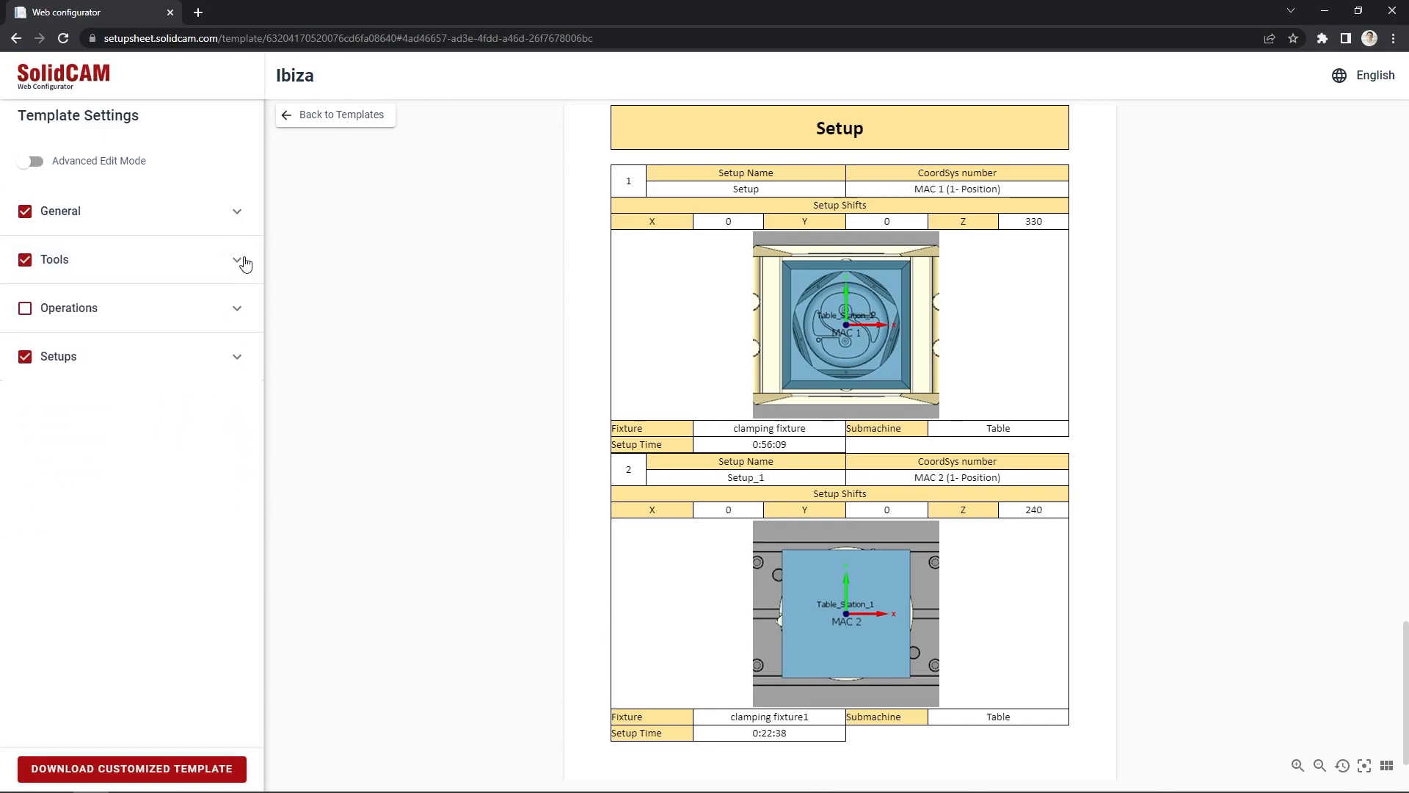
- Check the Tool List page in the preview and enable Advanced Edit Mode for the template
scroll(868, 490, "up", 12)
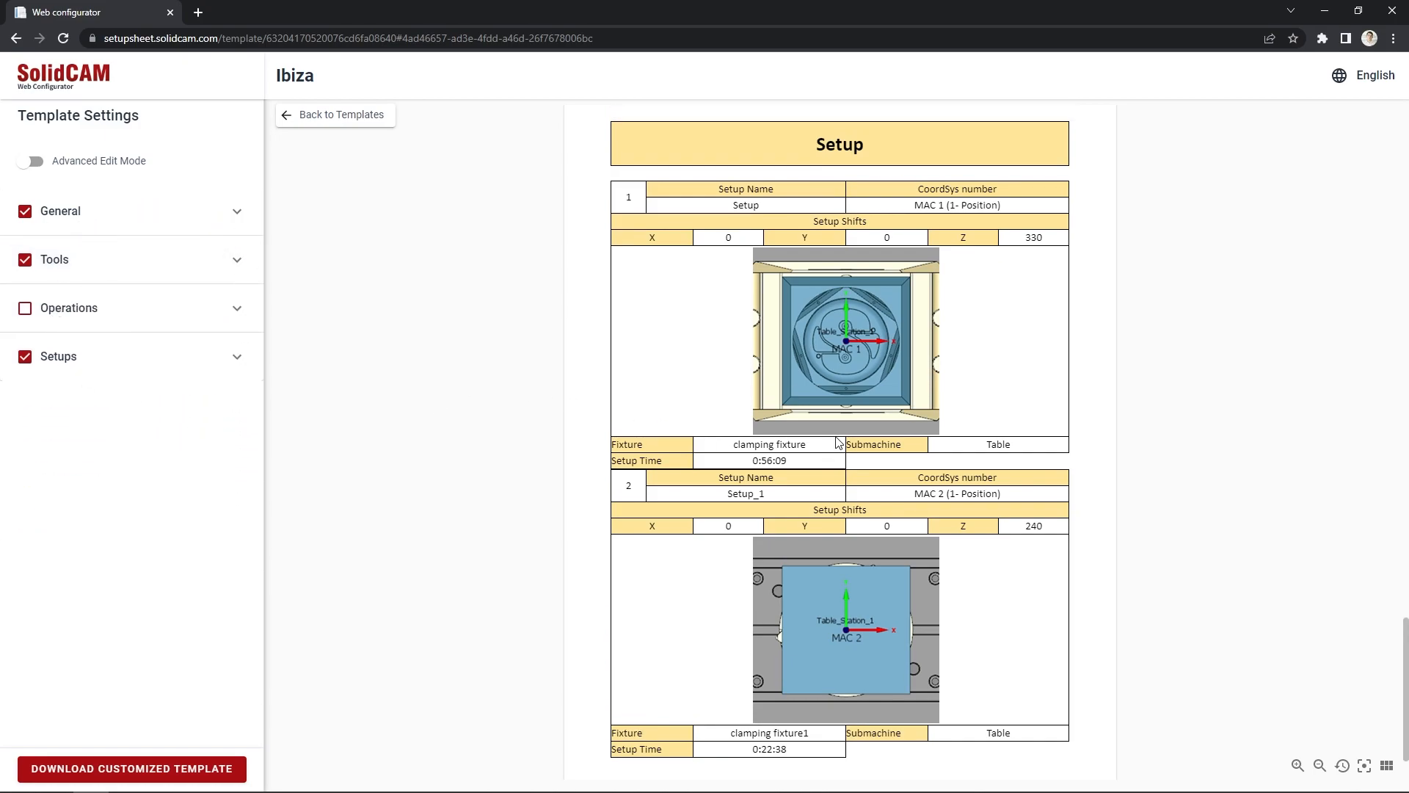
scroll(868, 490, "up", 10)
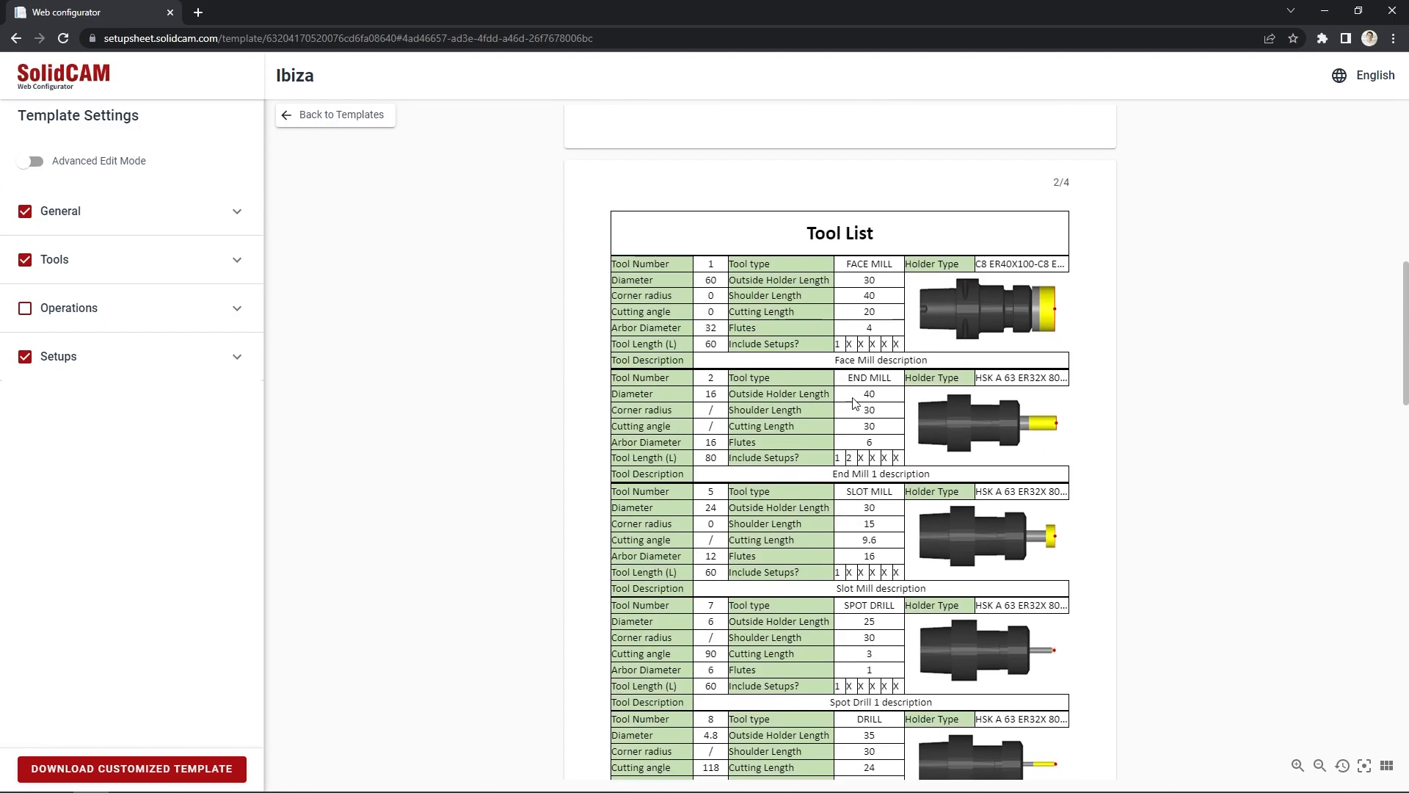
left_click_drag(745, 295, 767, 295)
left_click(767, 296)
left_click(36, 162)
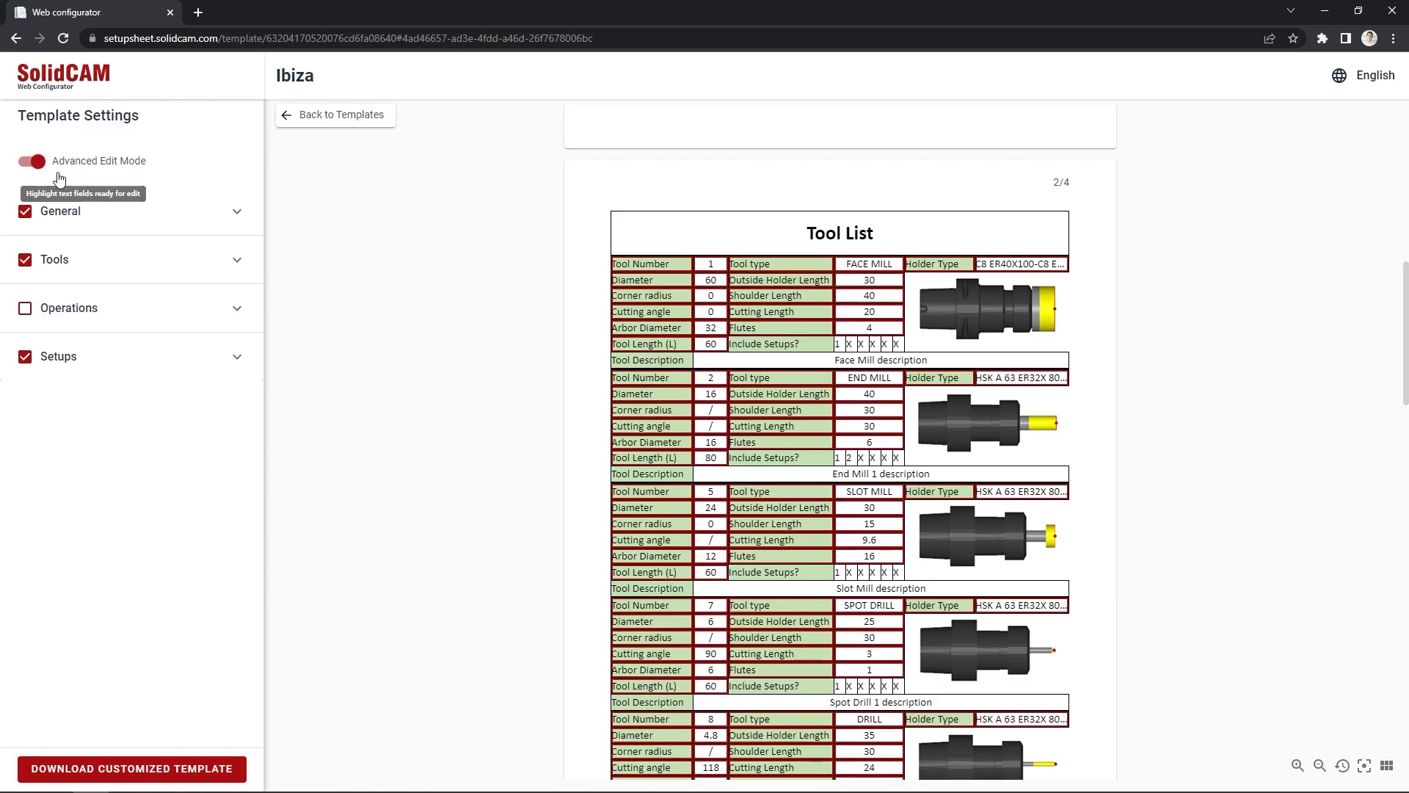
- Set both the CAM part name label and its adjacent value on the first page to Empty value
scroll(1061, 485, "up", 5)
scroll(1061, 481, "up", 4)
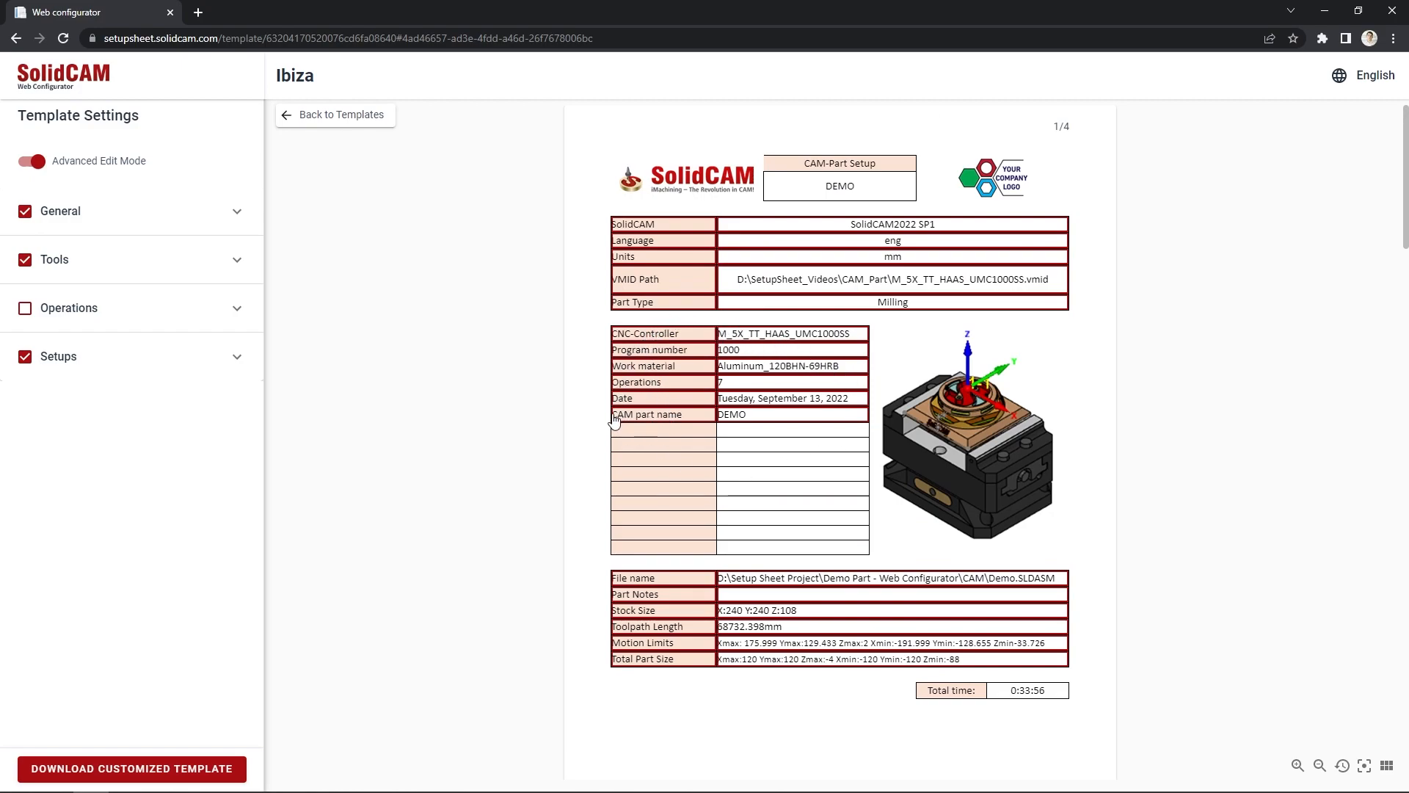
left_click(686, 416)
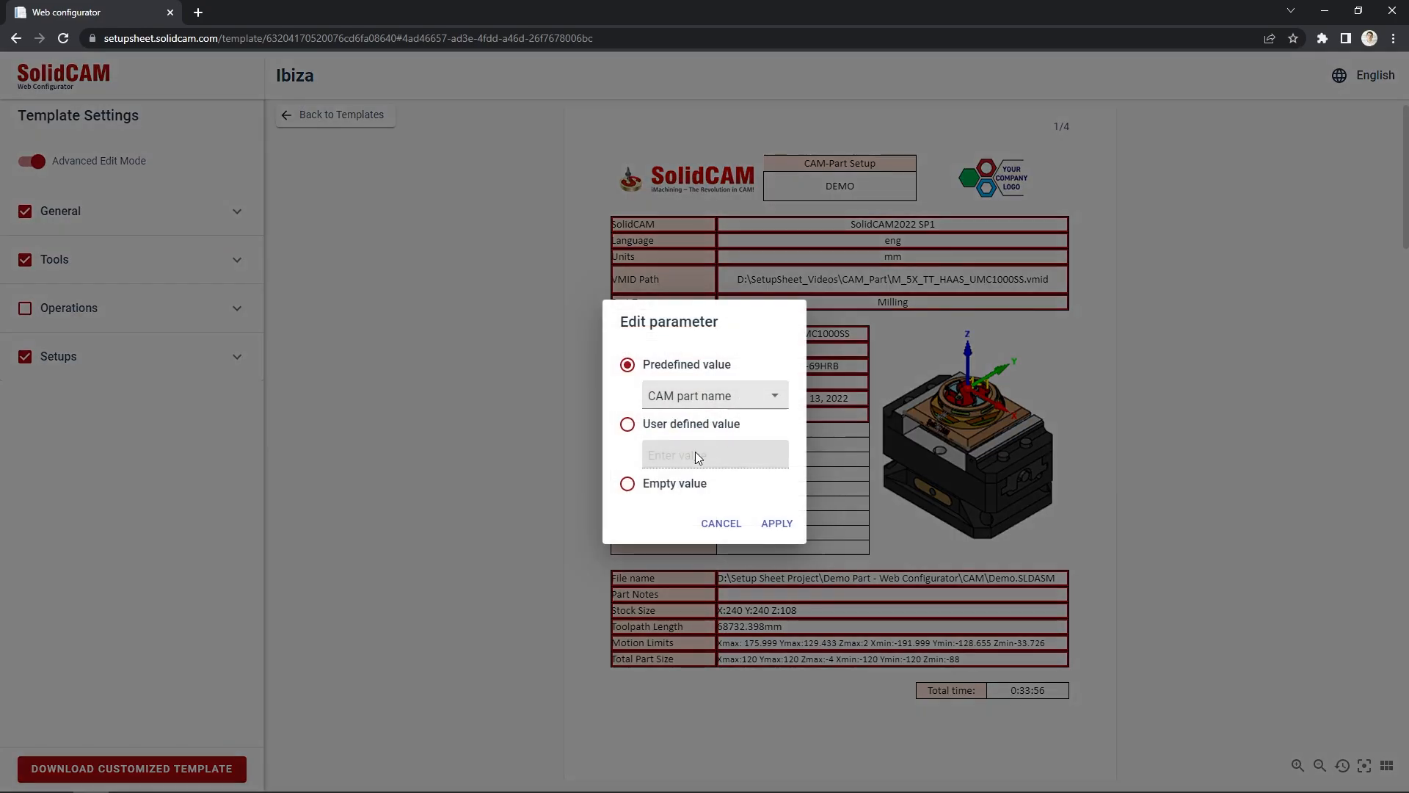
left_click(627, 483)
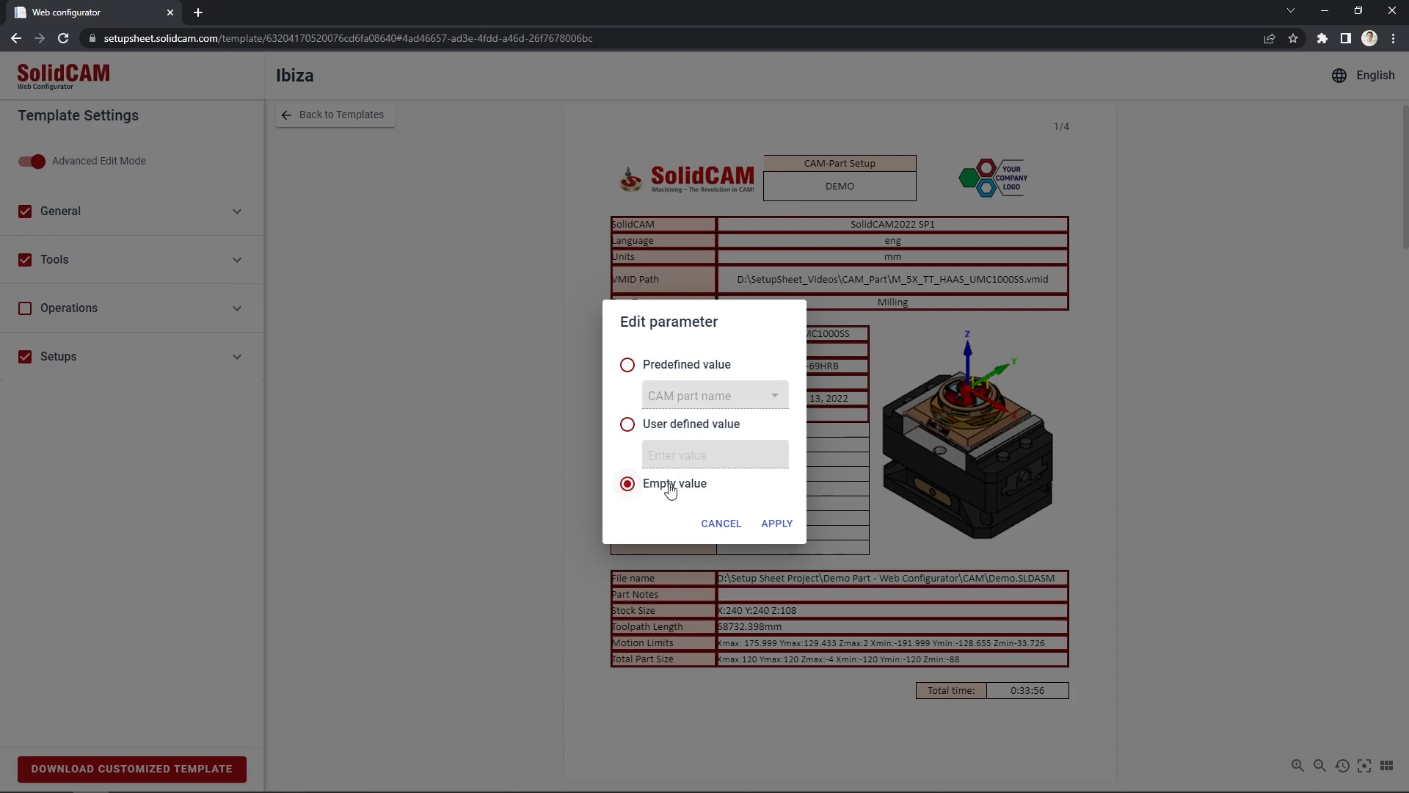
left_click(778, 523)
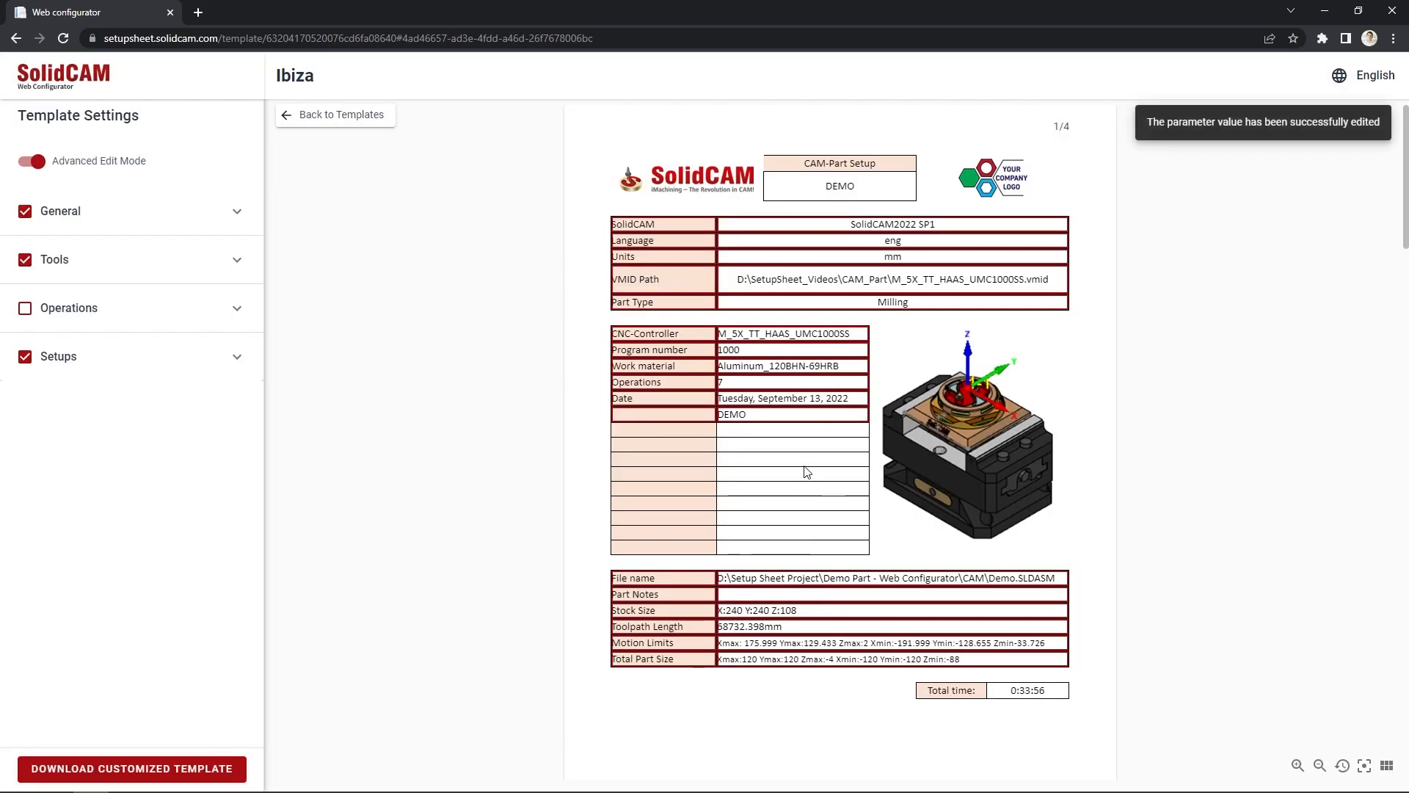
left_click(791, 426)
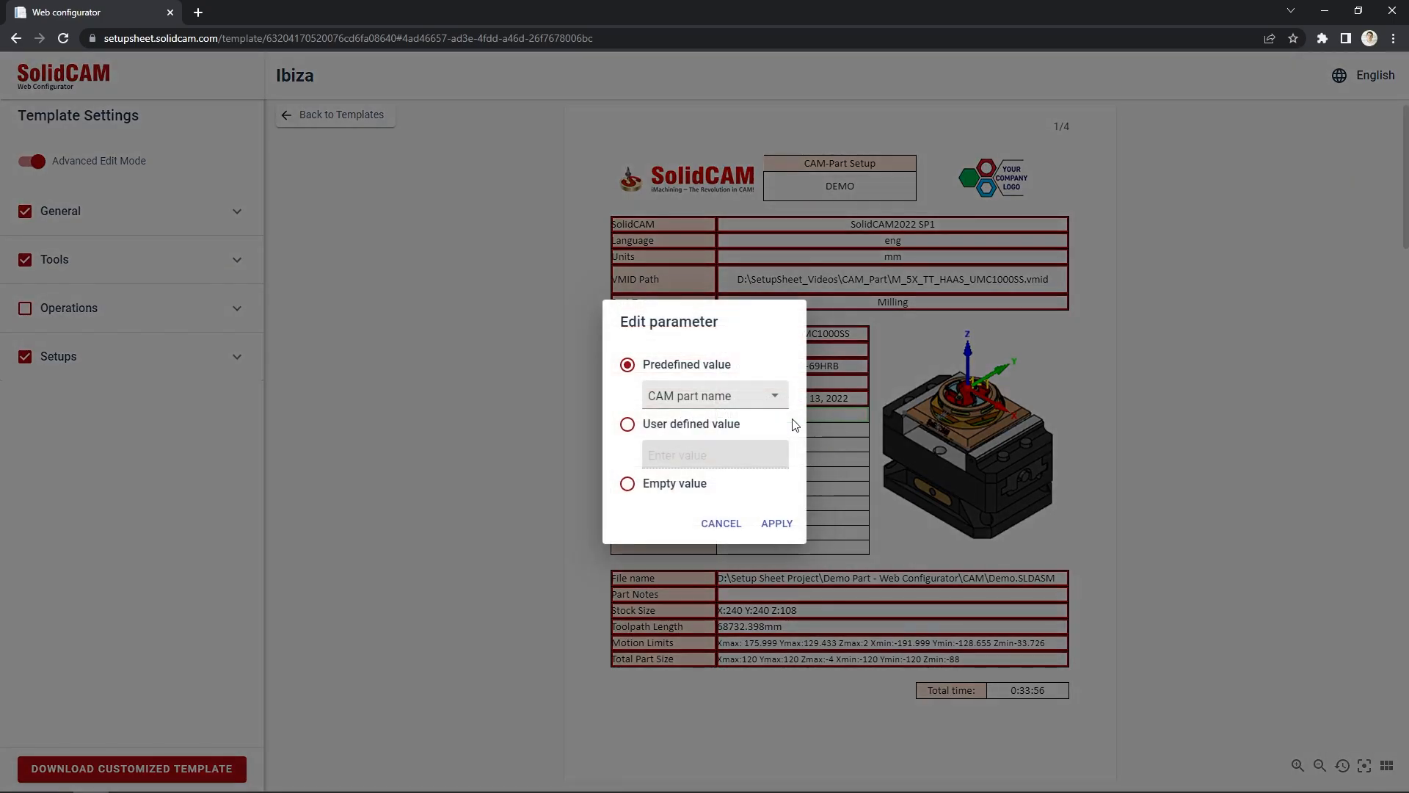
left_click(704, 490)
left_click(776, 523)
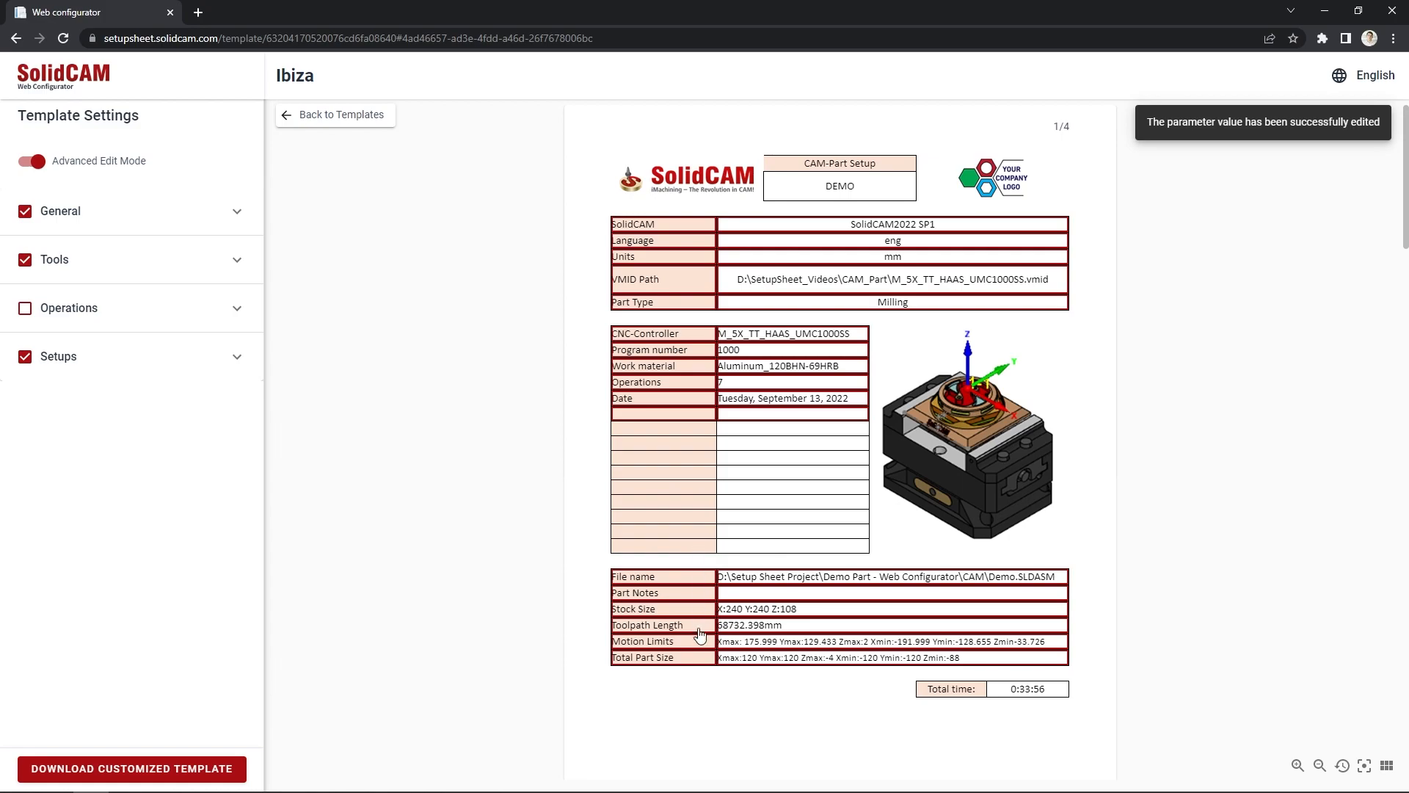
- Swap the Total Part Size and File name labels in the lower table of the first page using predefined values
left_click(669, 658)
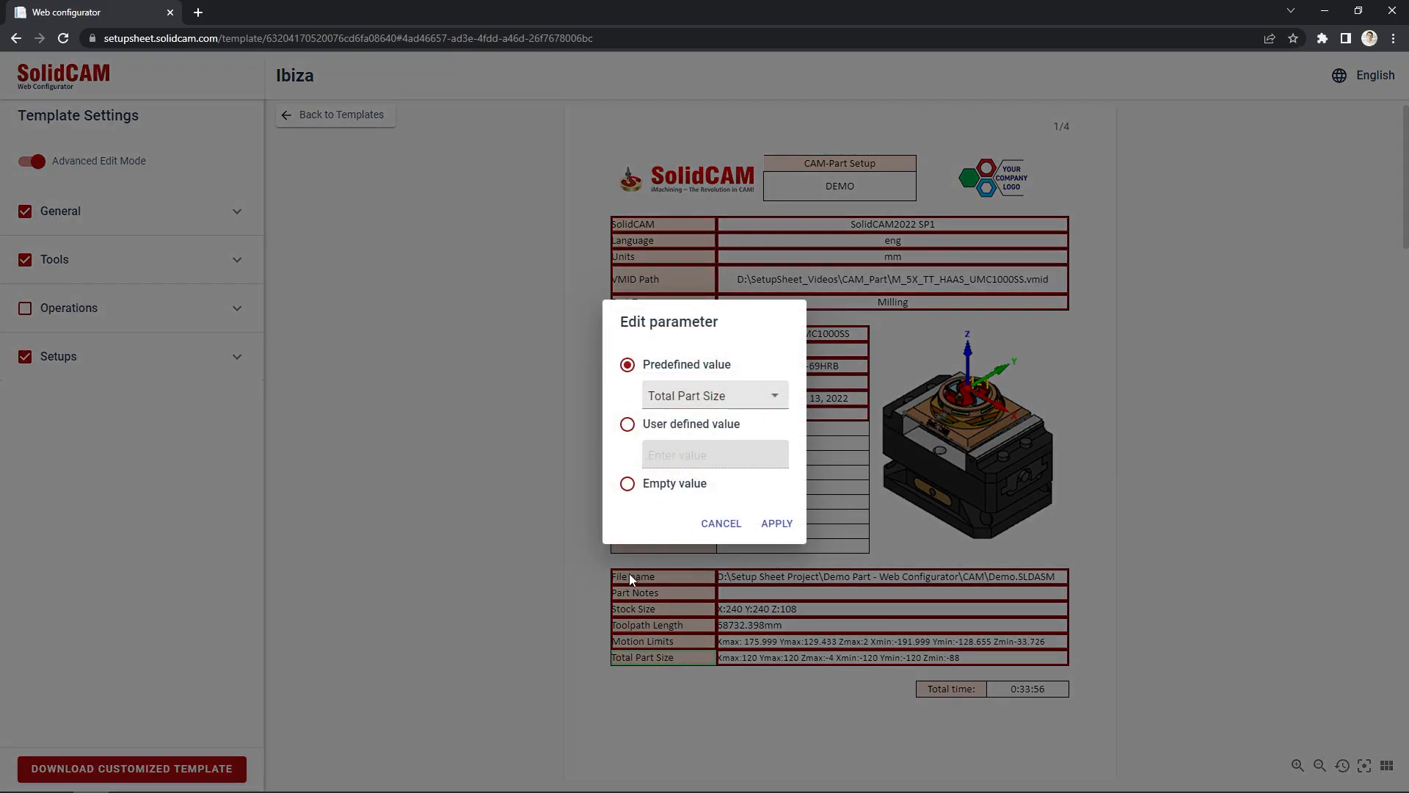
left_click(738, 396)
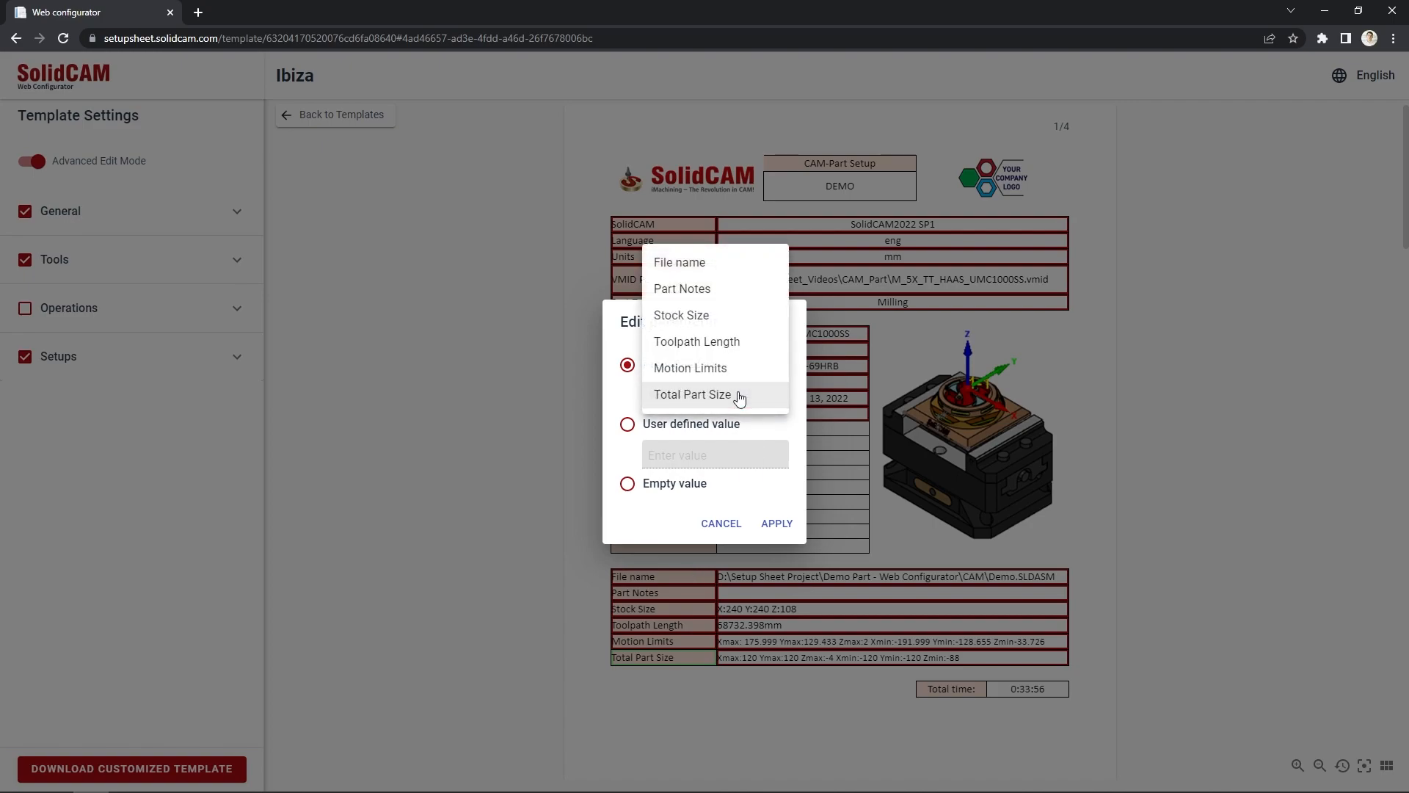
left_click(706, 270)
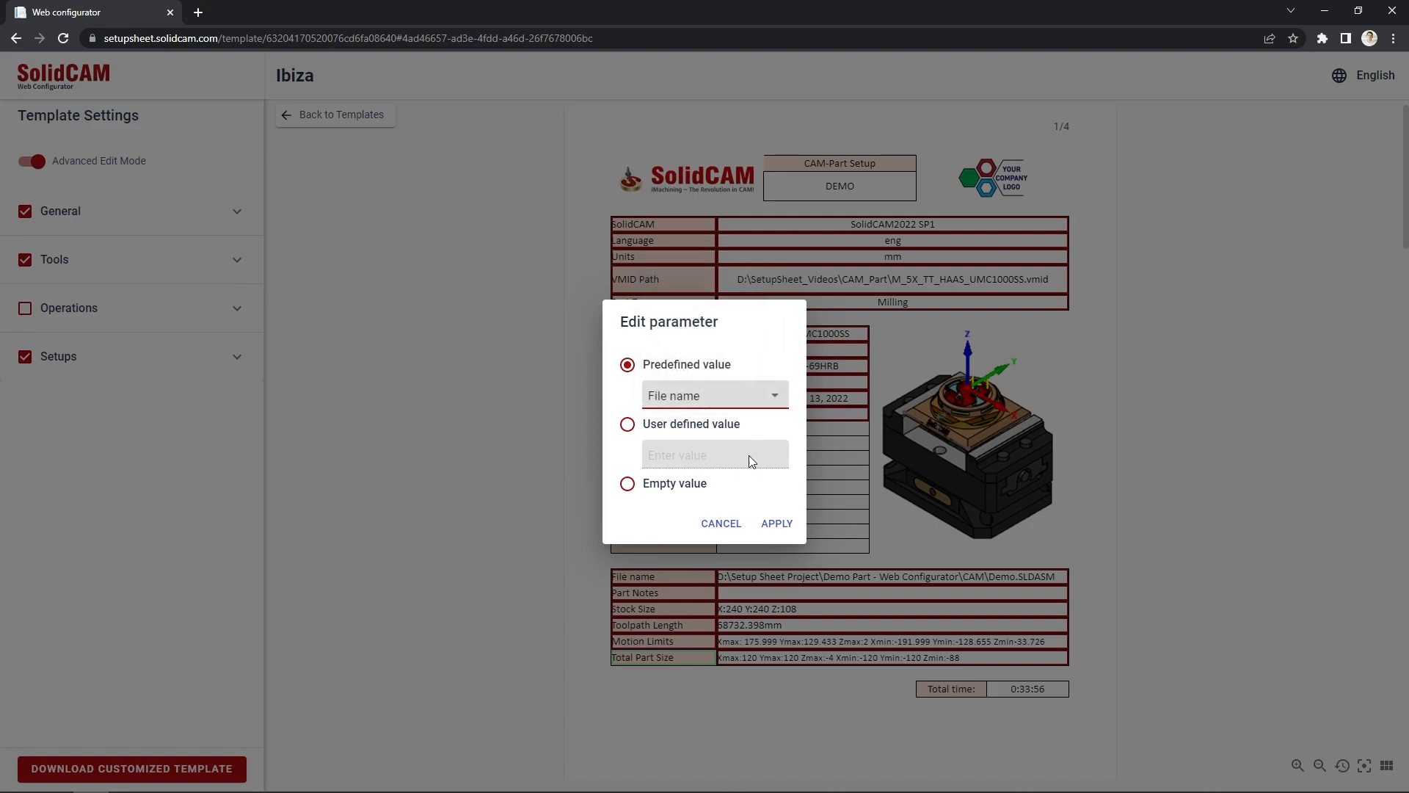
left_click(776, 523)
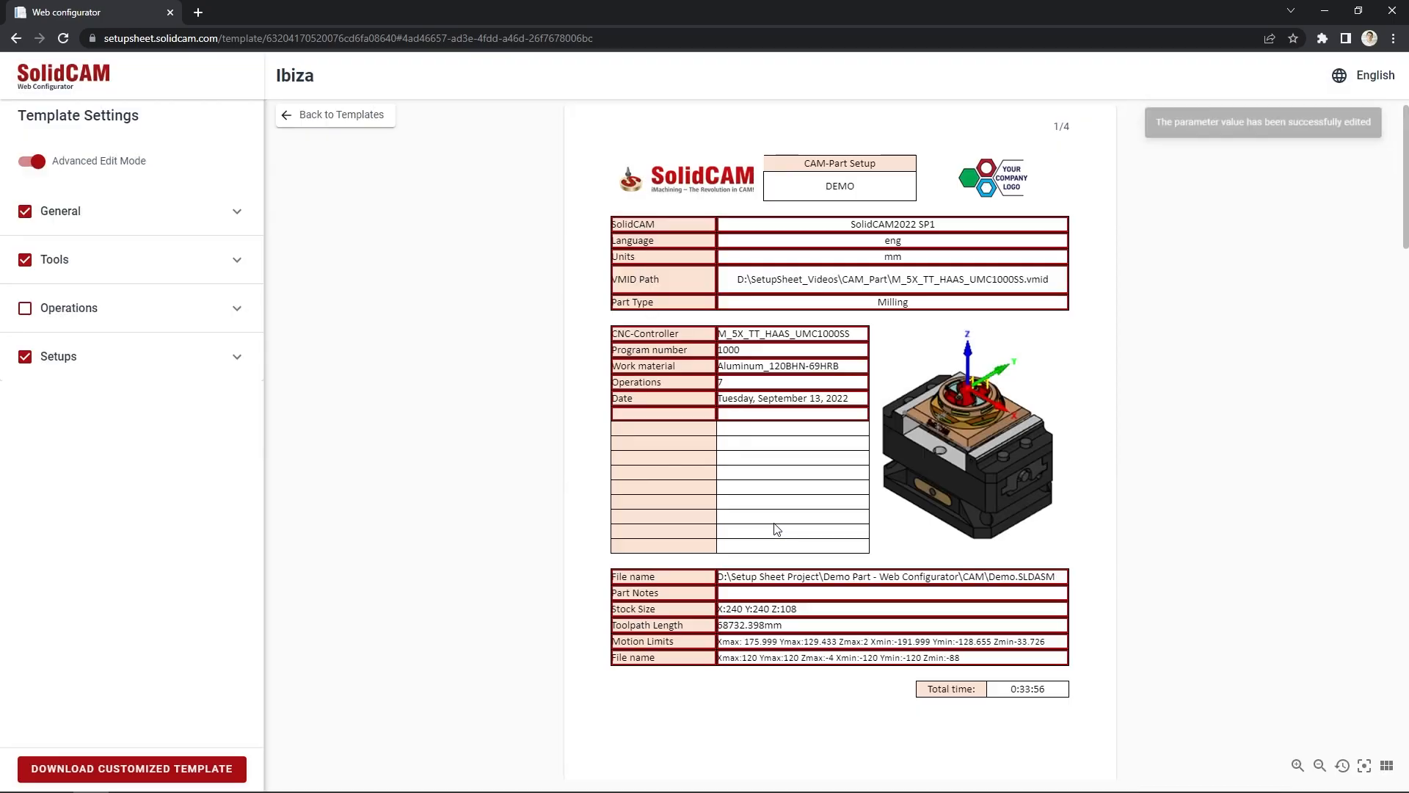
left_click(684, 584)
left_click(745, 404)
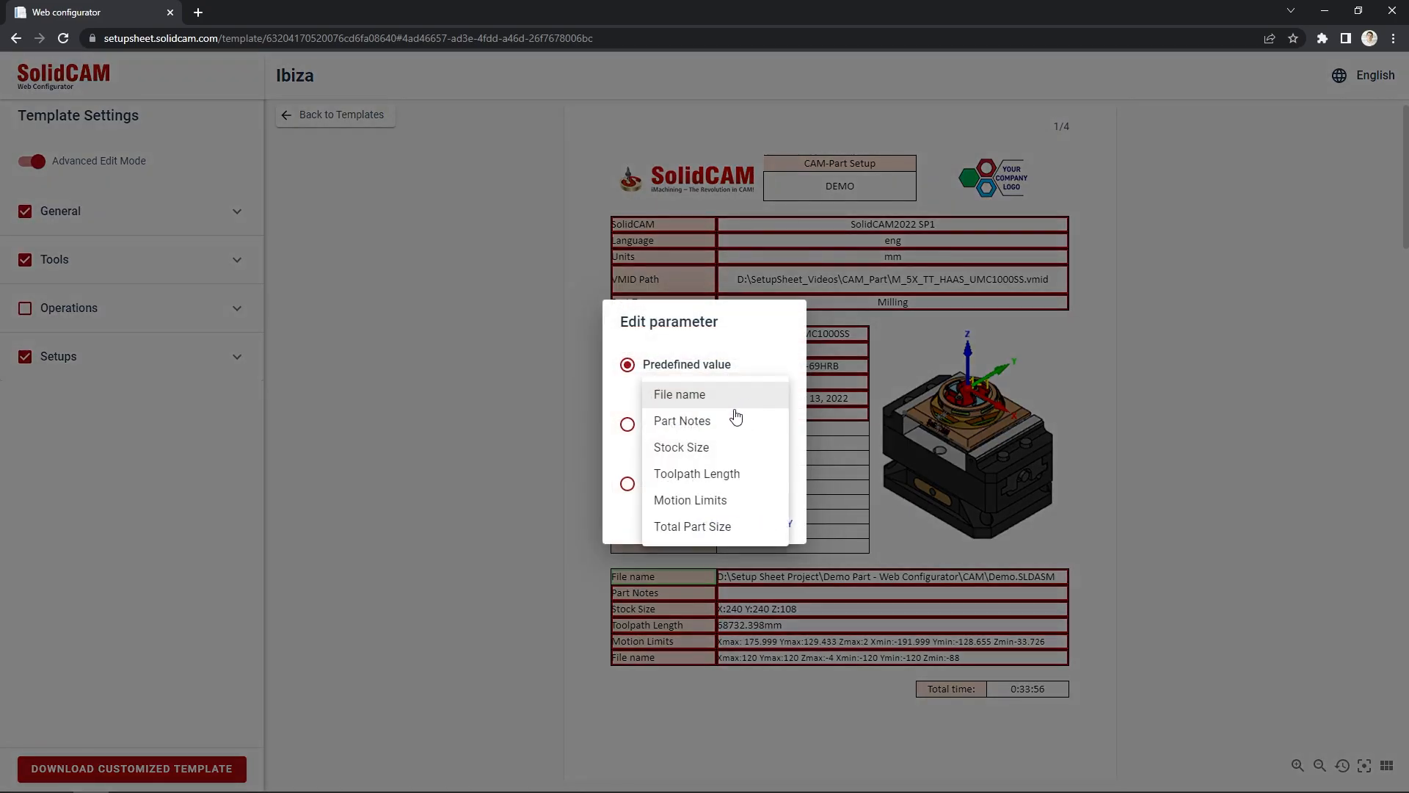
left_click(724, 527)
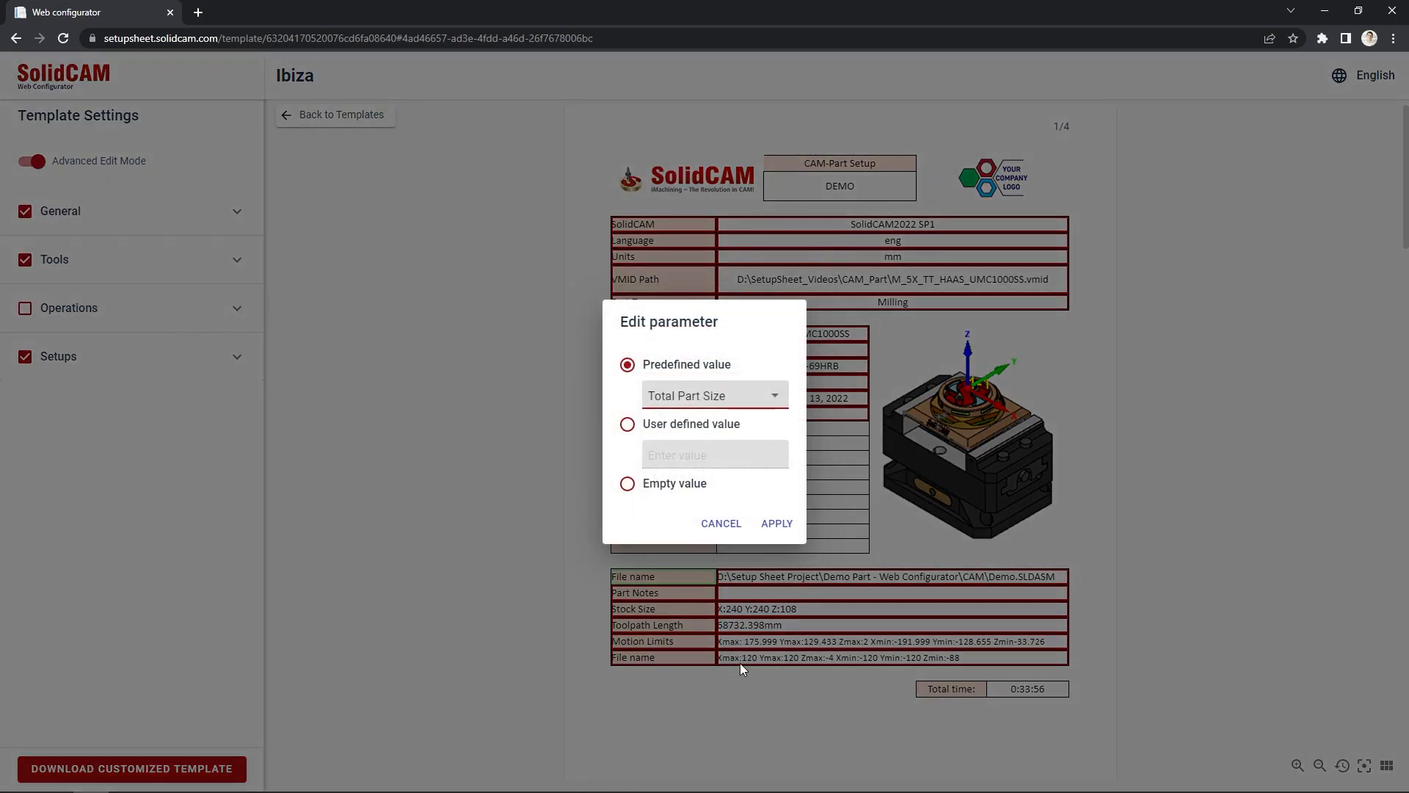
left_click(776, 524)
- Set the value beside the Total Part Size label to Total Part Size and the value beside the File name label to File name
left_click(772, 583)
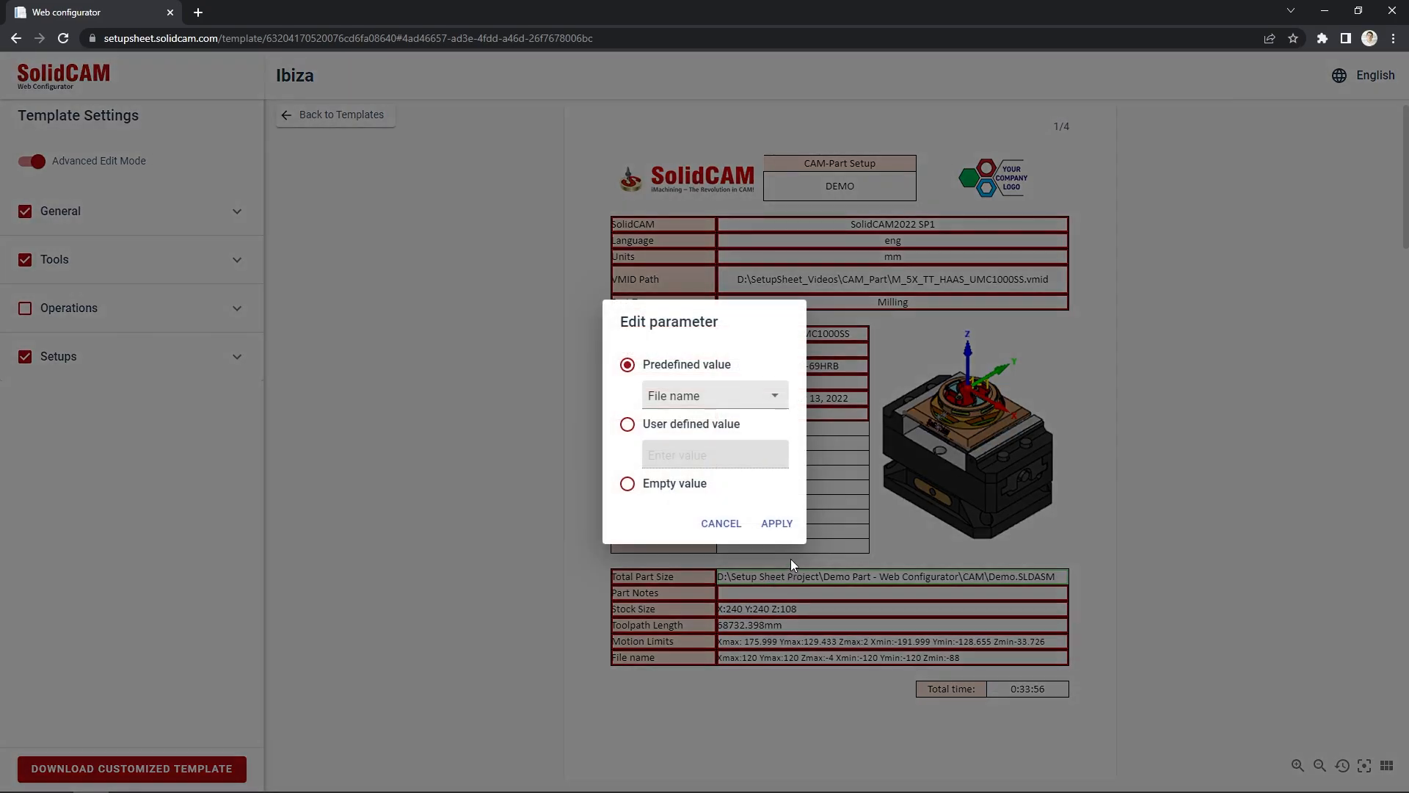
left_click(755, 411)
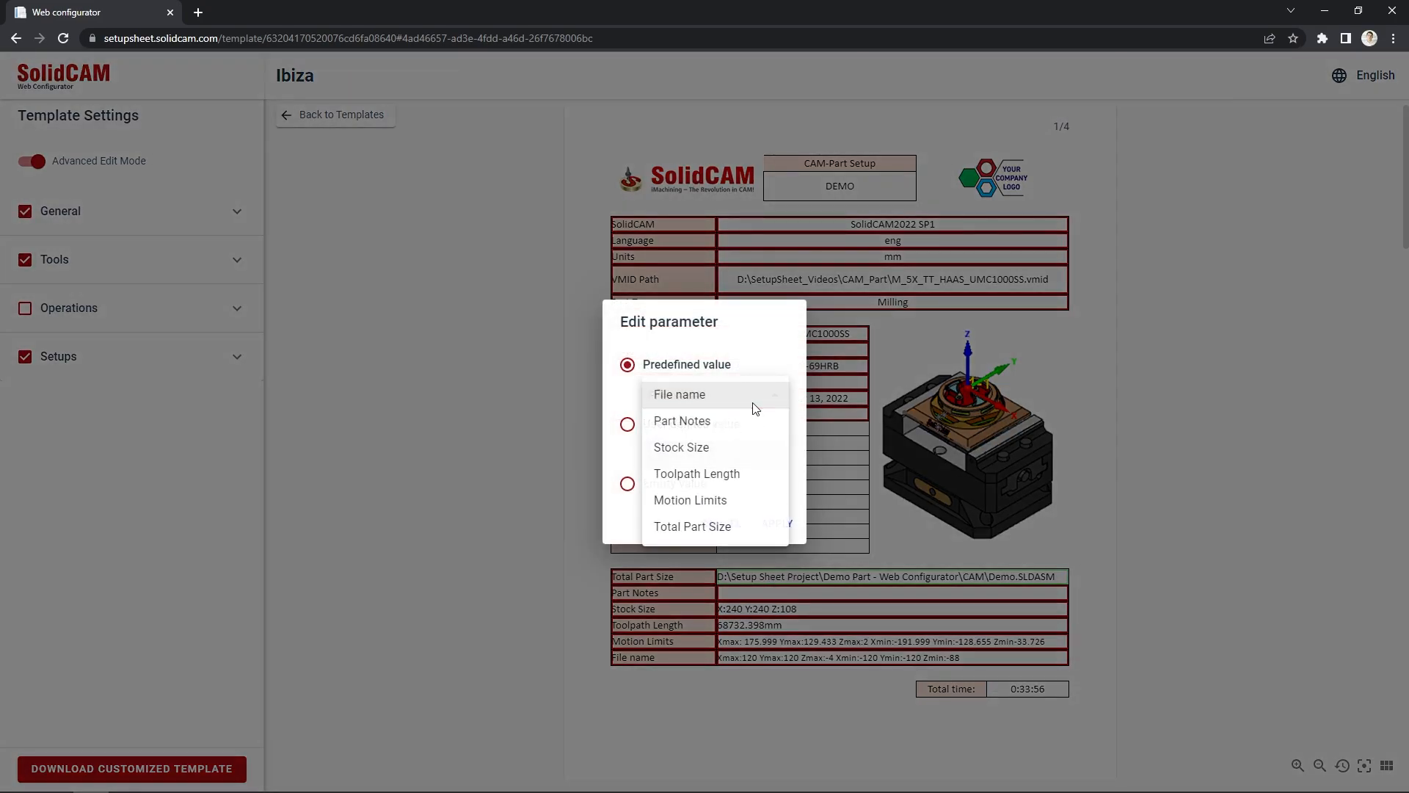
left_click(728, 526)
left_click(775, 524)
left_click(767, 659)
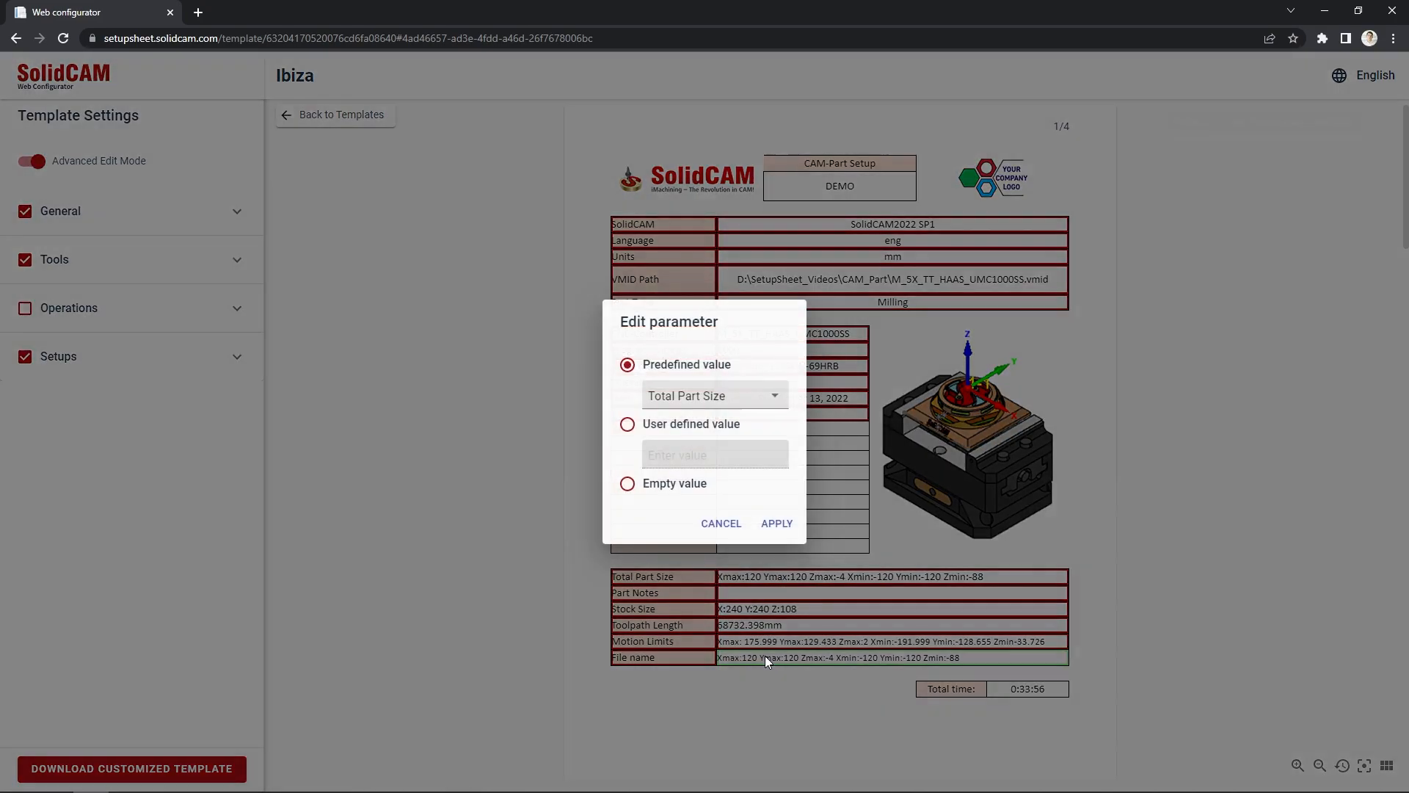
left_click(722, 399)
left_click(708, 264)
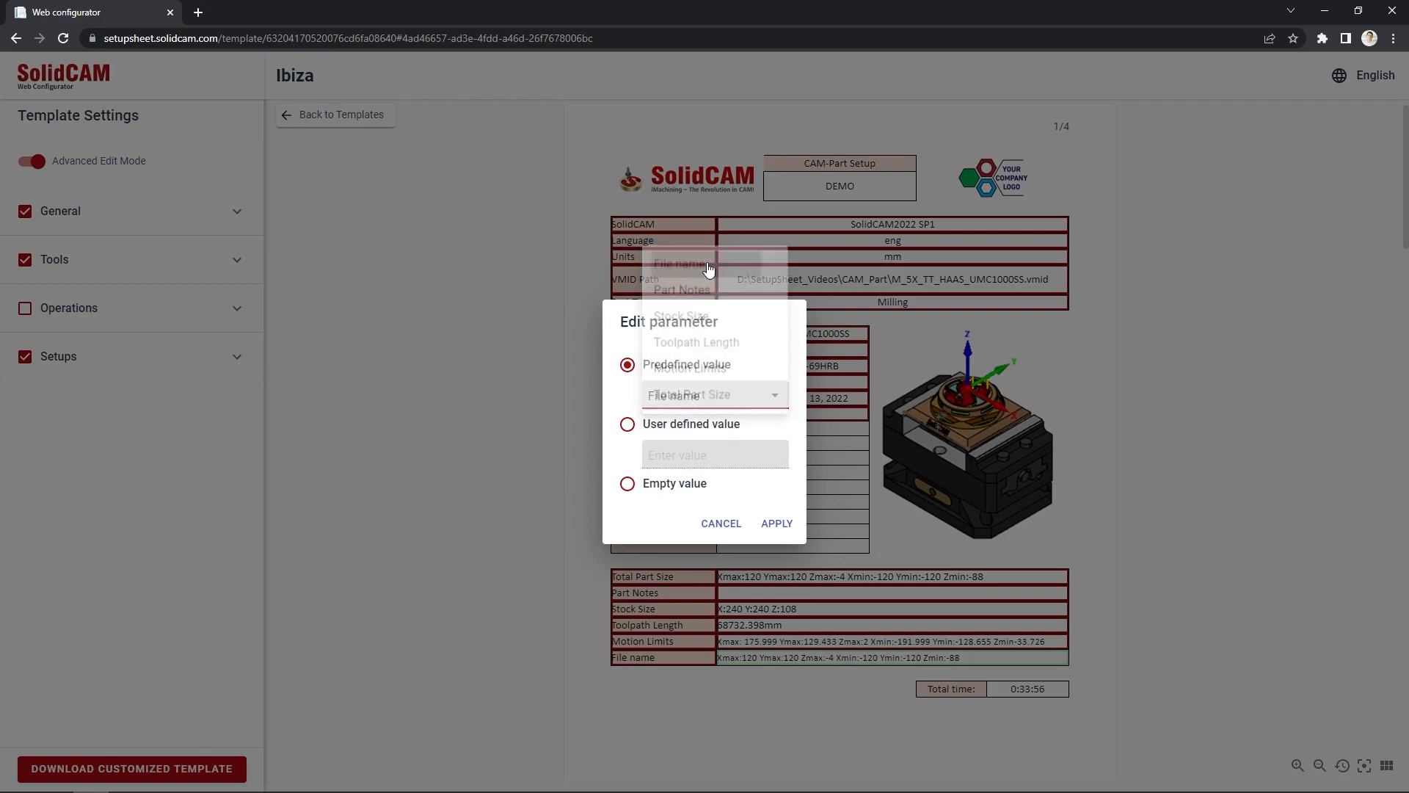
left_click(776, 523)
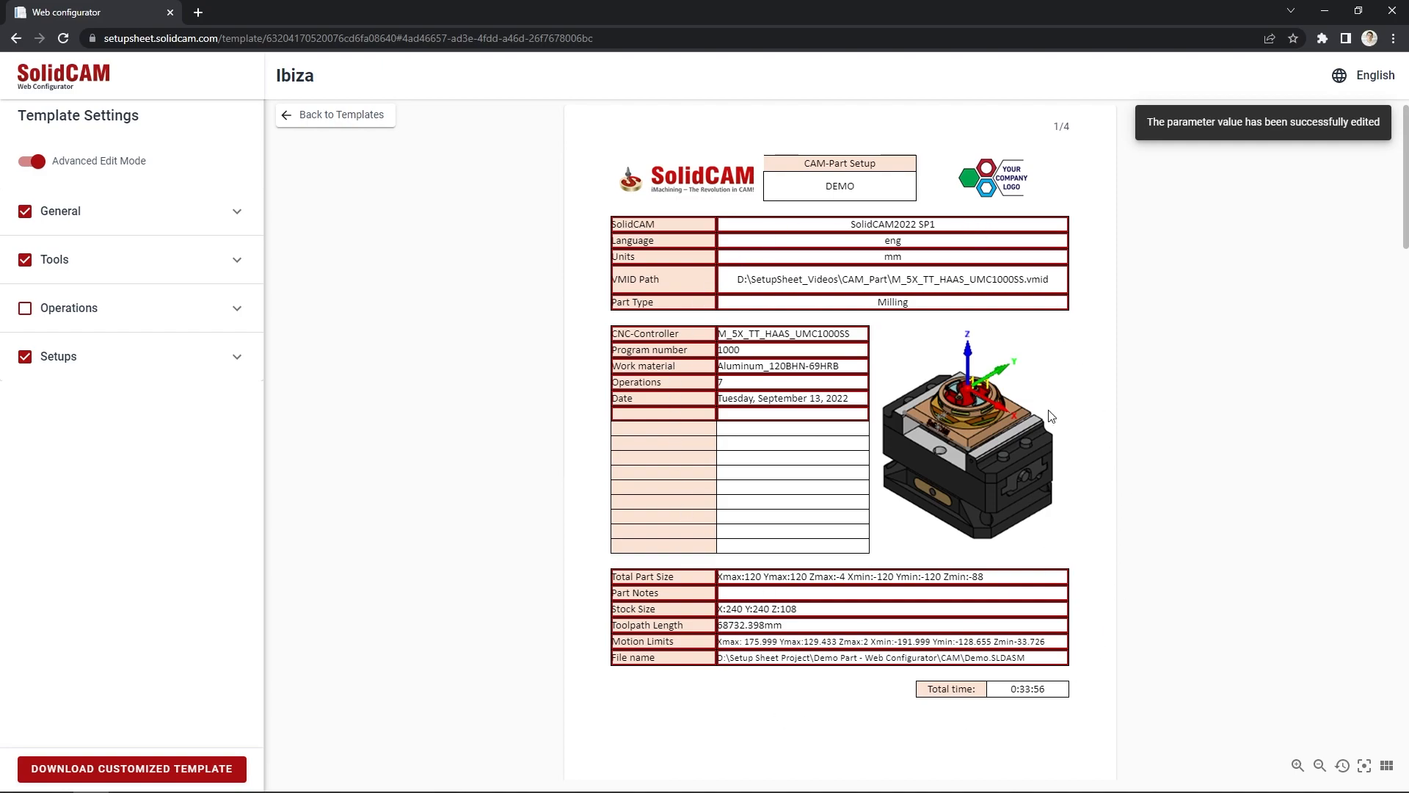
- Download the customized template, switch to SOLIDWORKS and load configuration.sst from Downloads for SolidCAM setup sheet template installation
left_click(208, 768)
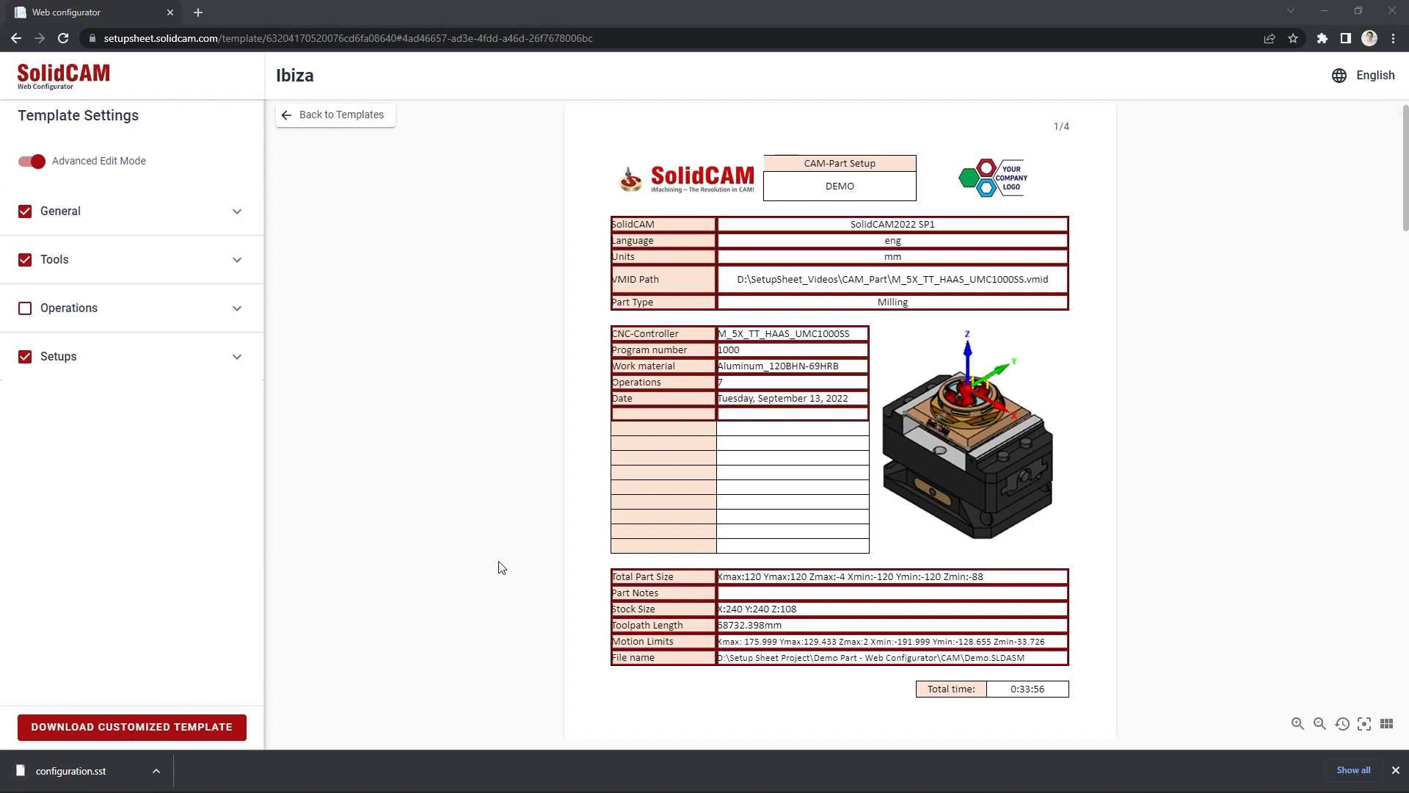
key("alt+Tab")
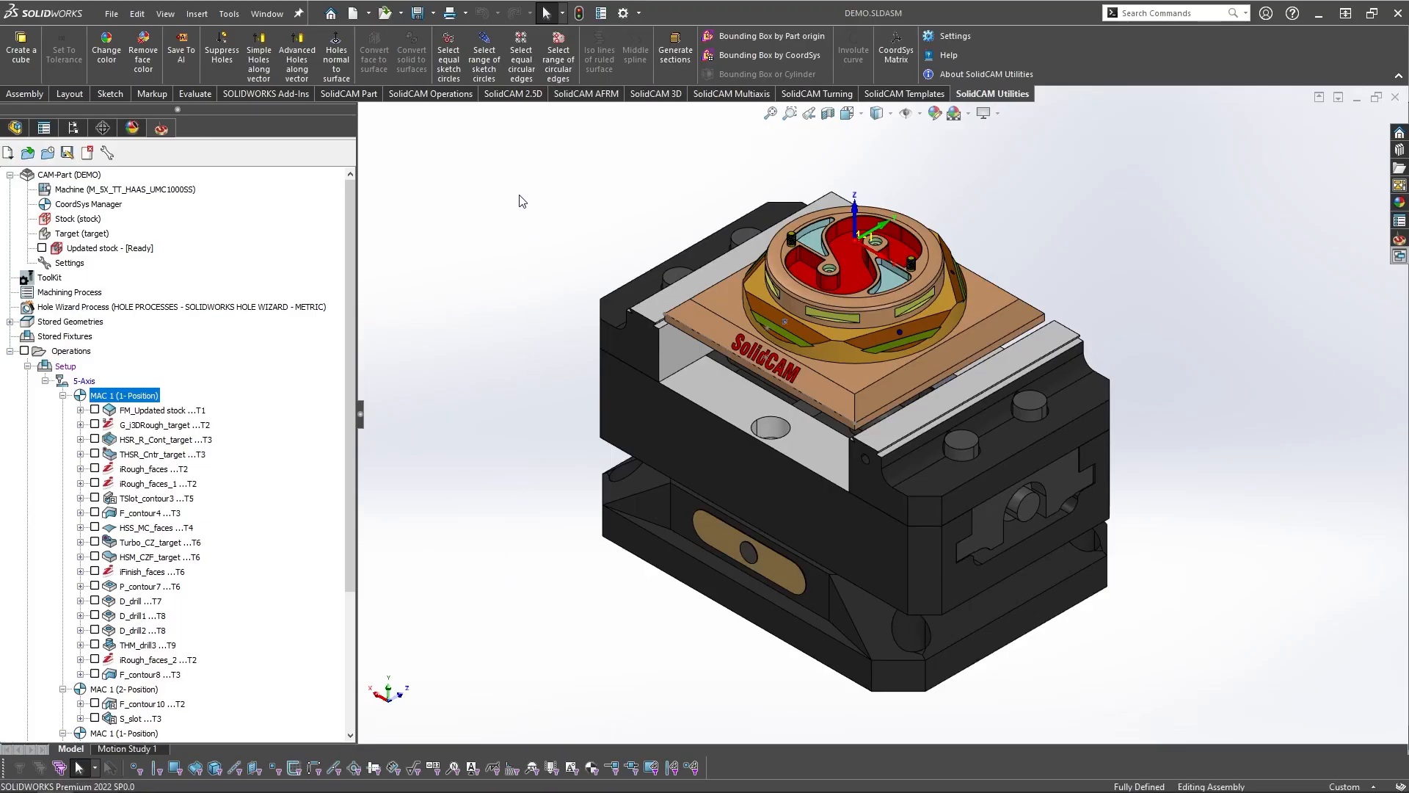
left_click(229, 15)
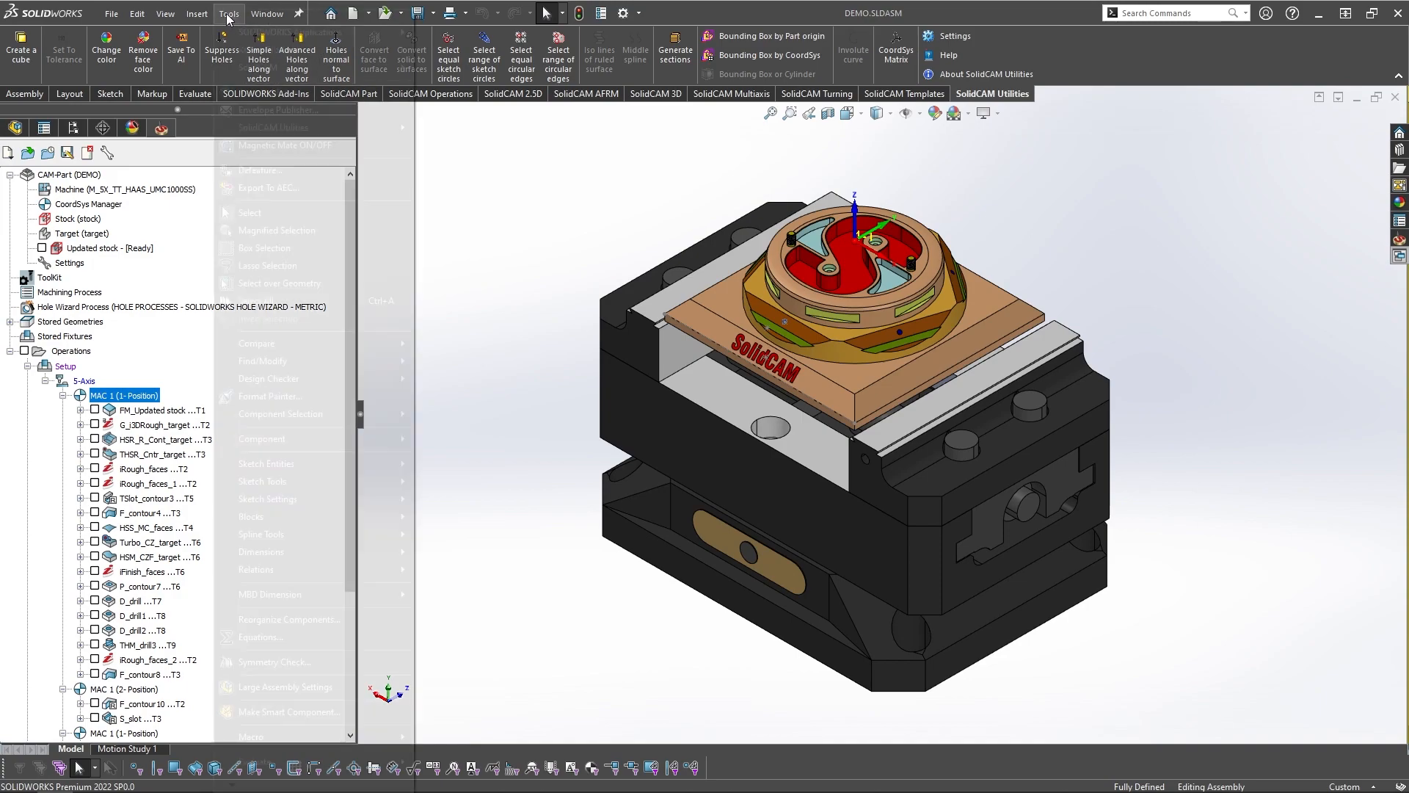
mouse_move(248, 66)
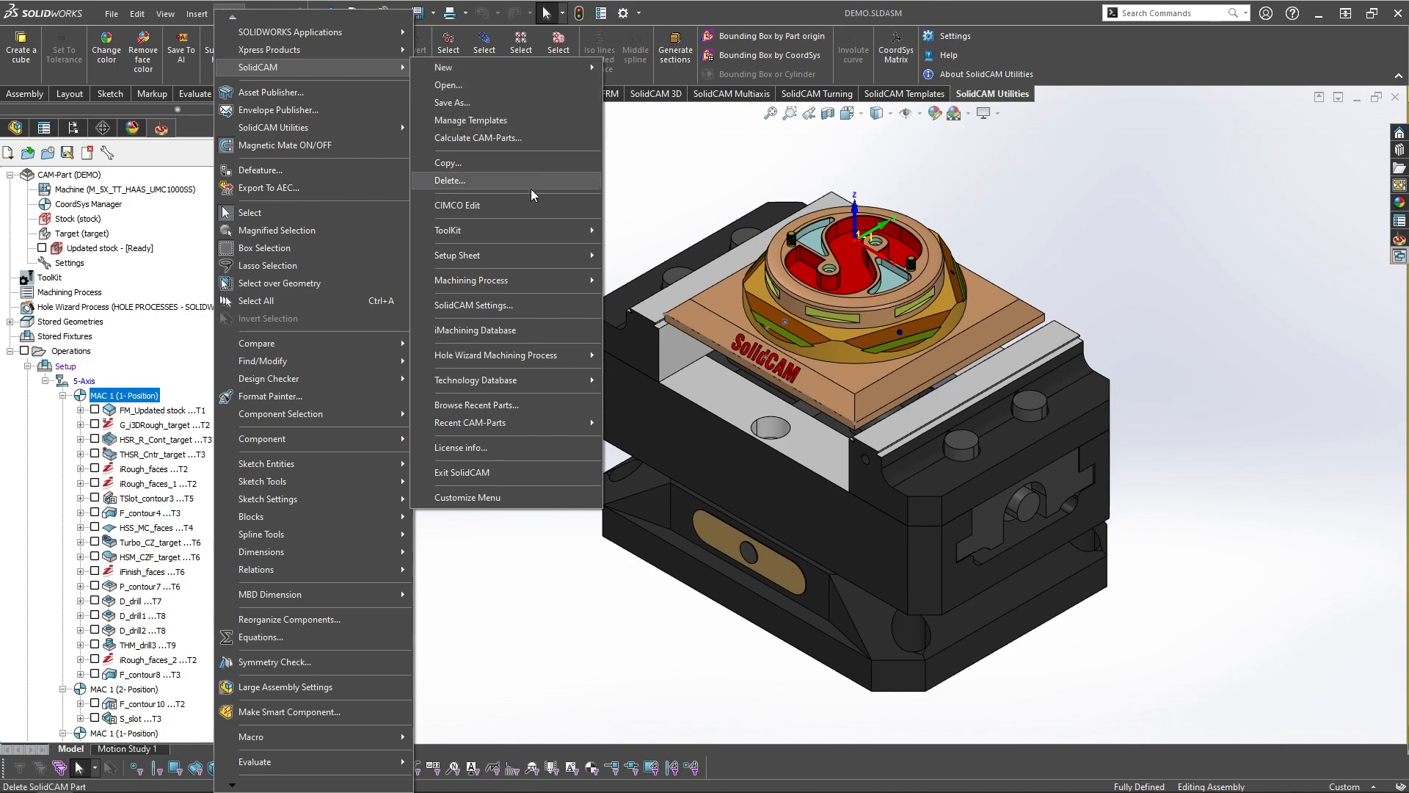
mouse_move(540, 253)
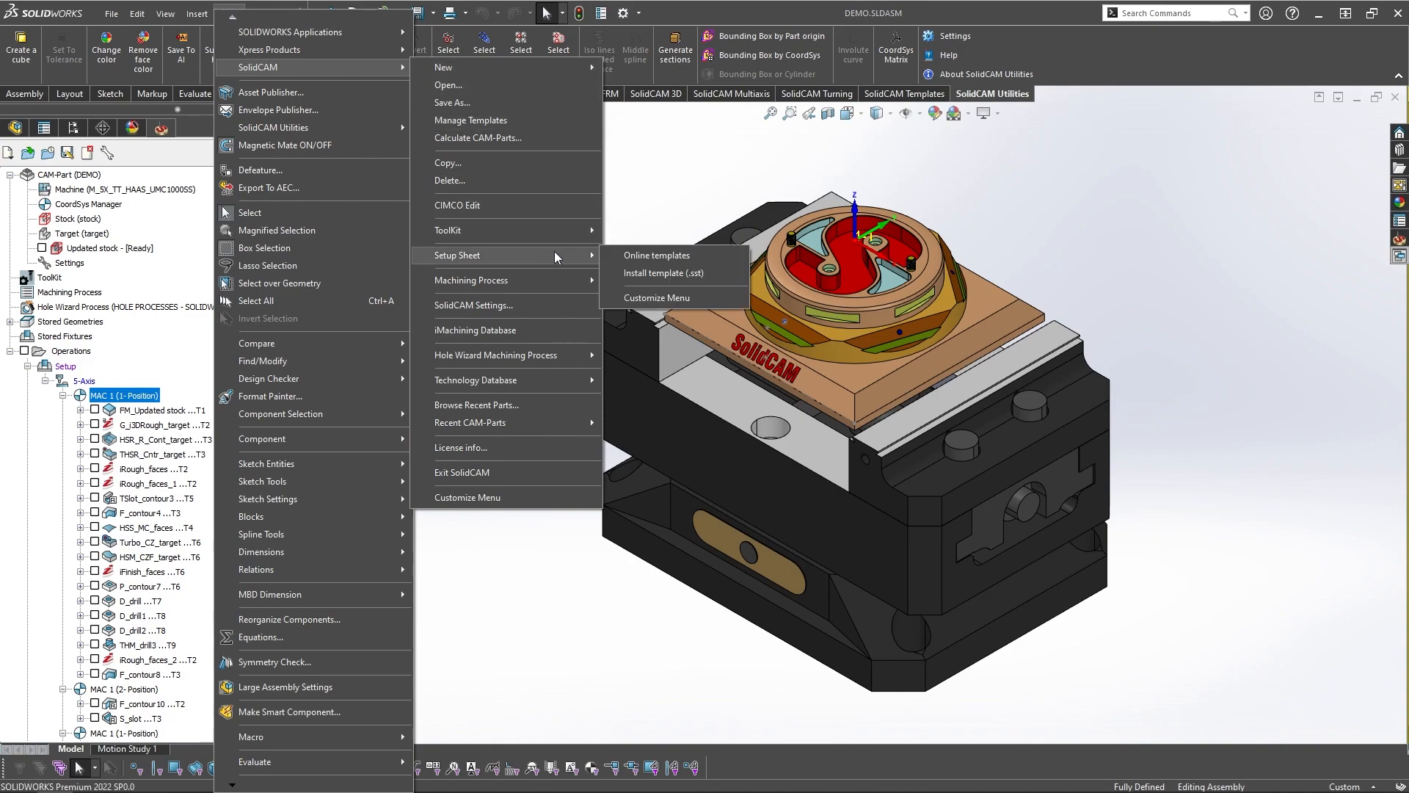
left_click(670, 273)
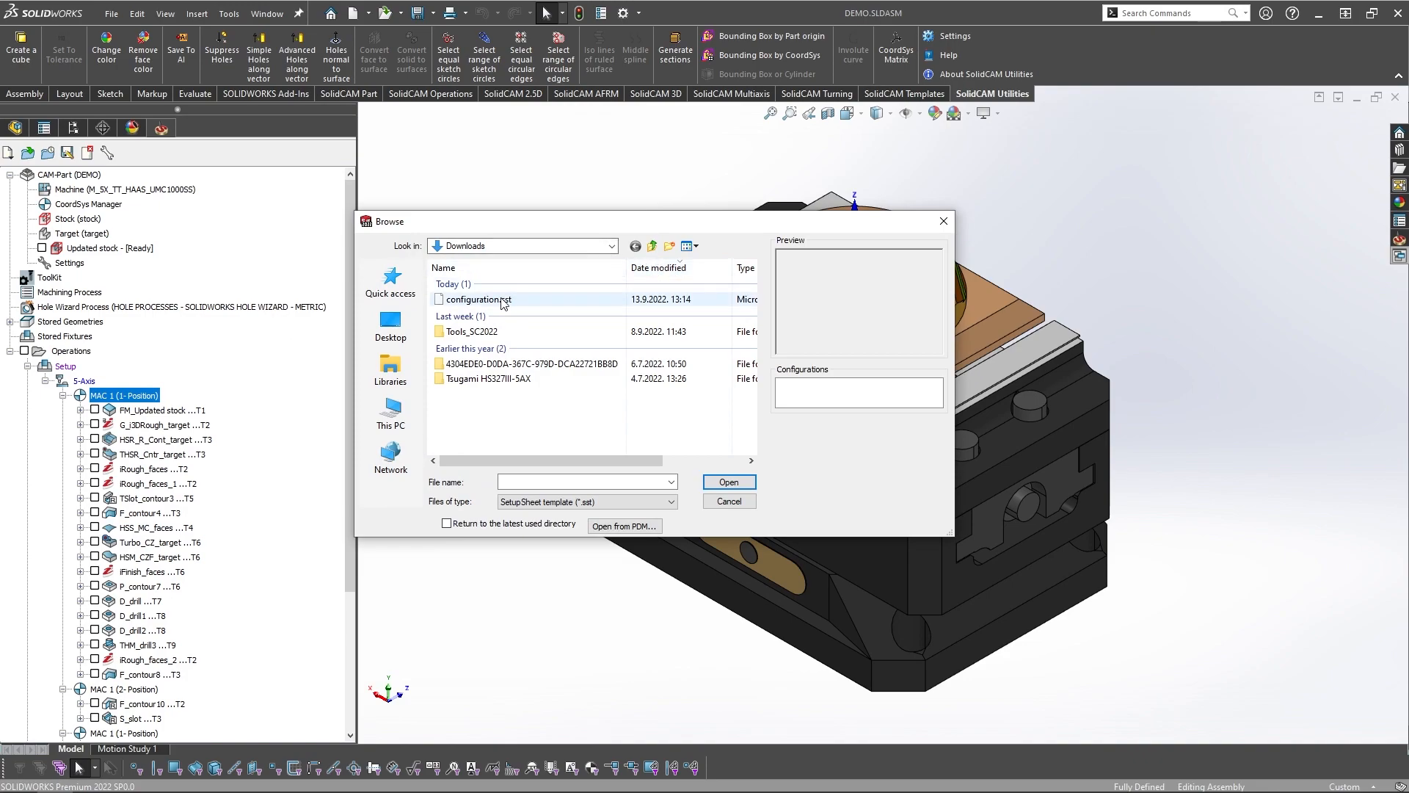
left_click(504, 301)
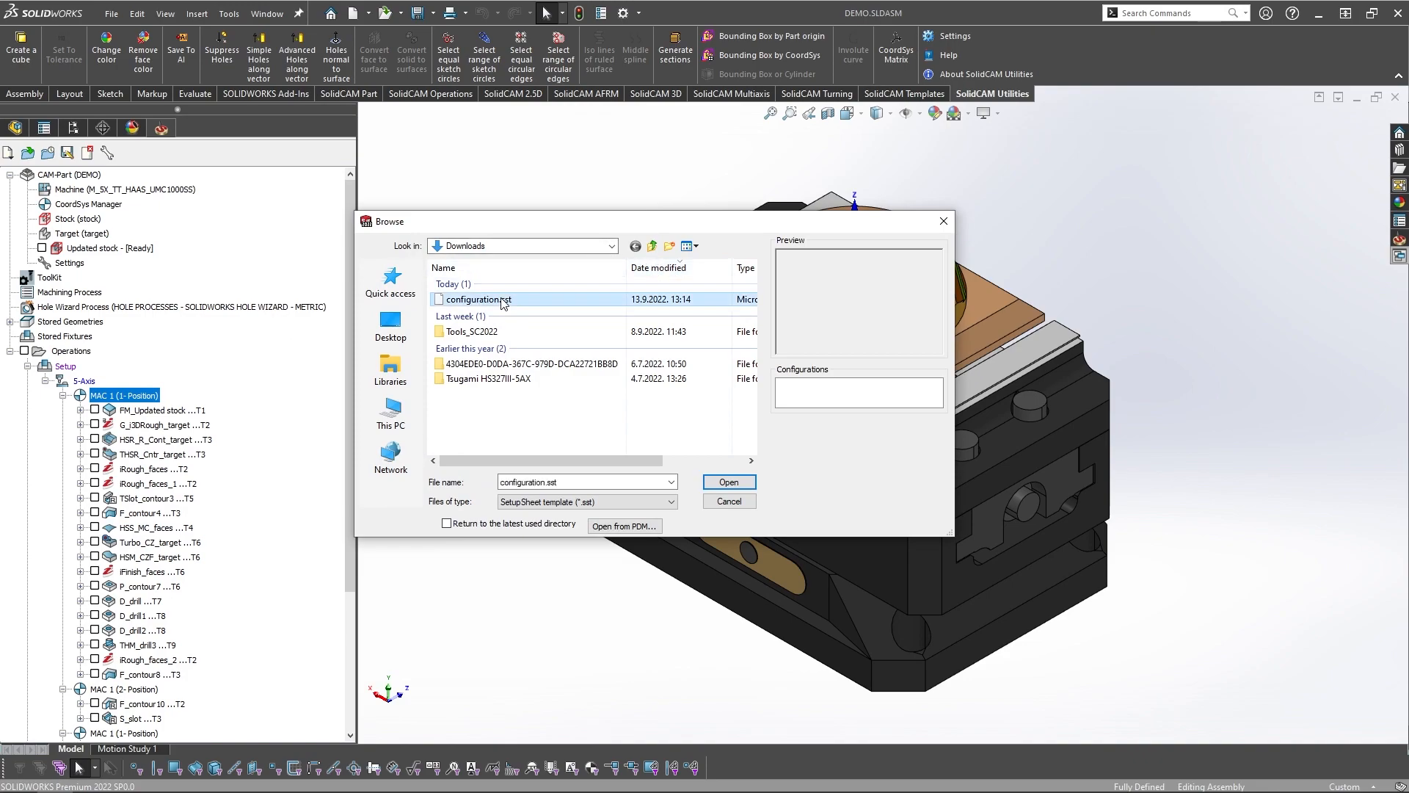
left_click(717, 484)
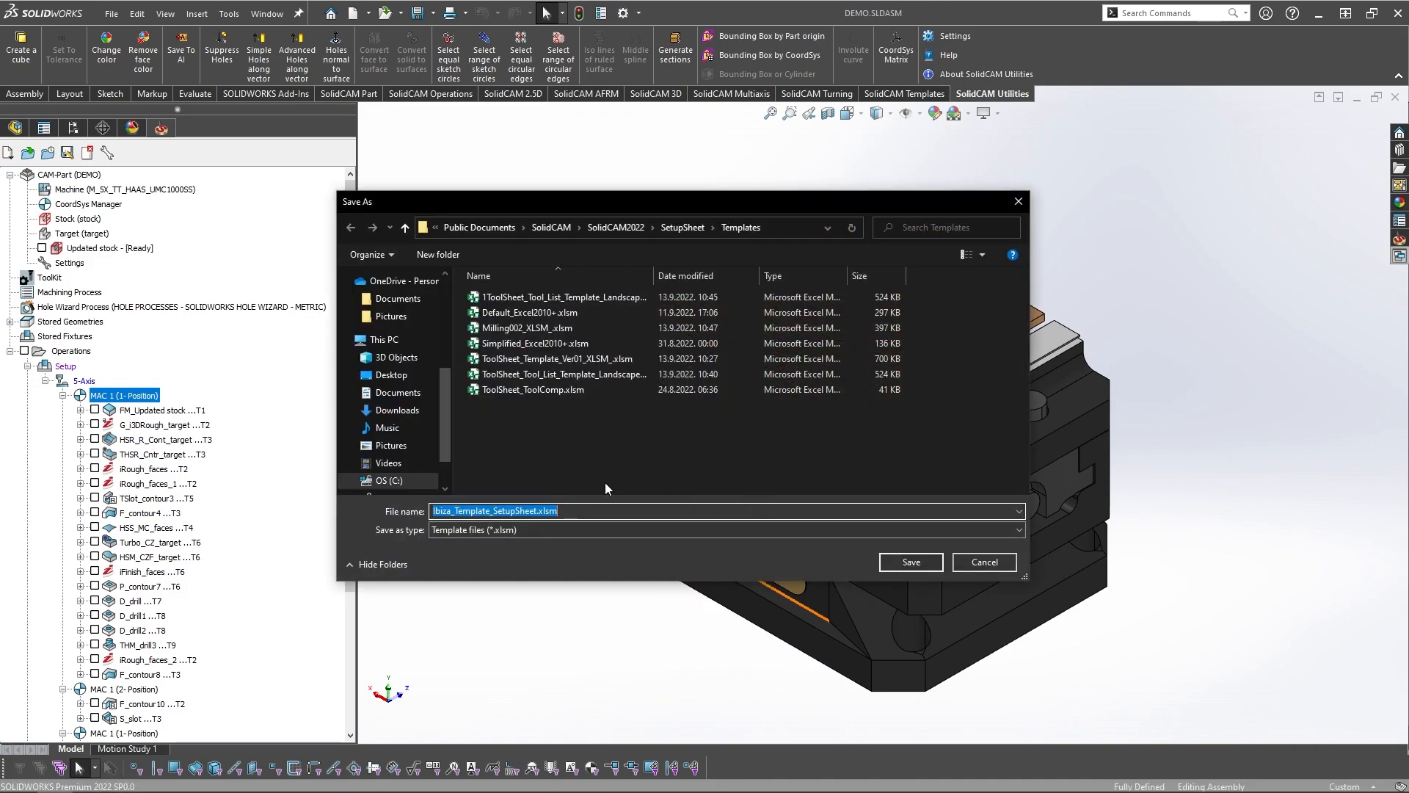
- Save the installed template as Ibiza_Template_SetupSheet_TEST.xlsm in the SetupSheet Templates folder
left_click(538, 510)
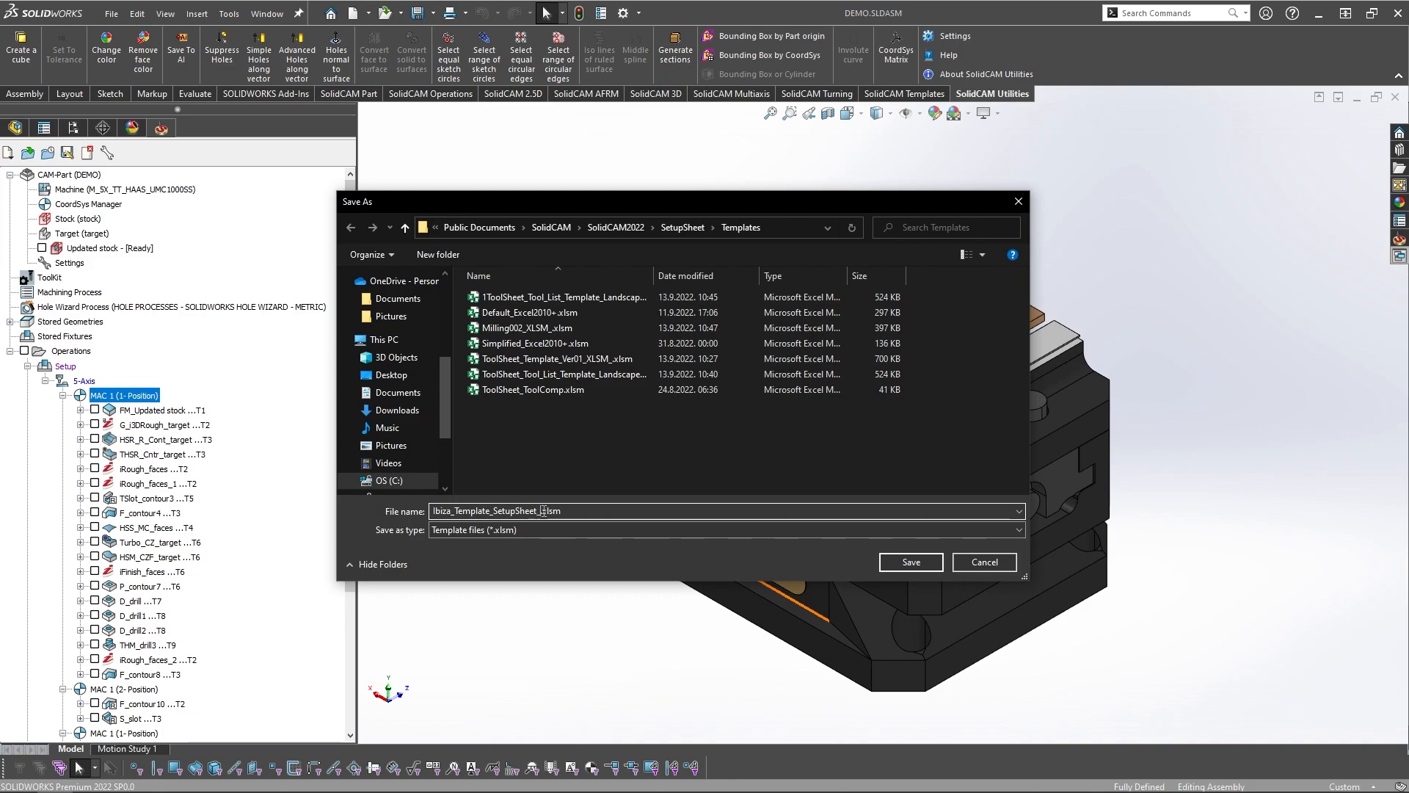
type("EST")
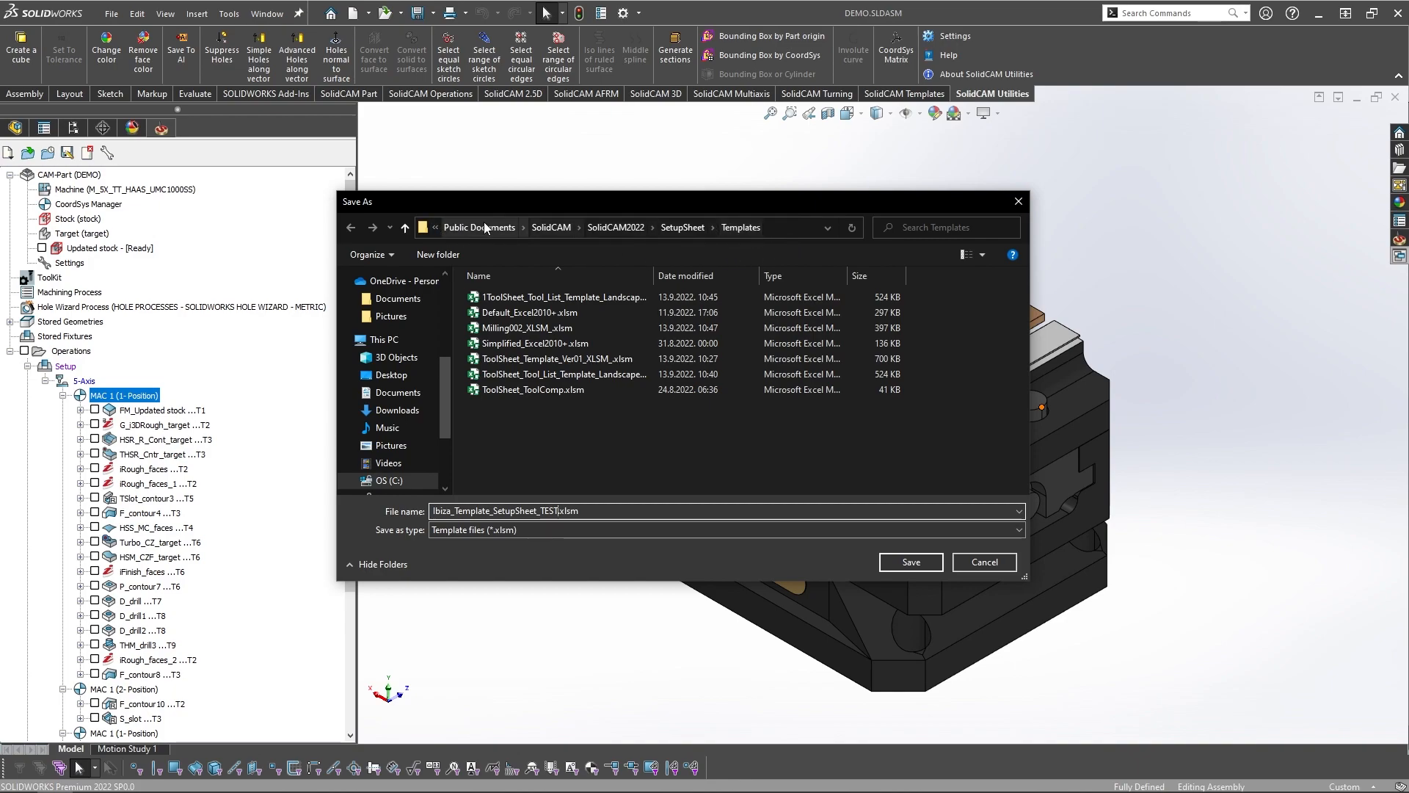
left_click(911, 562)
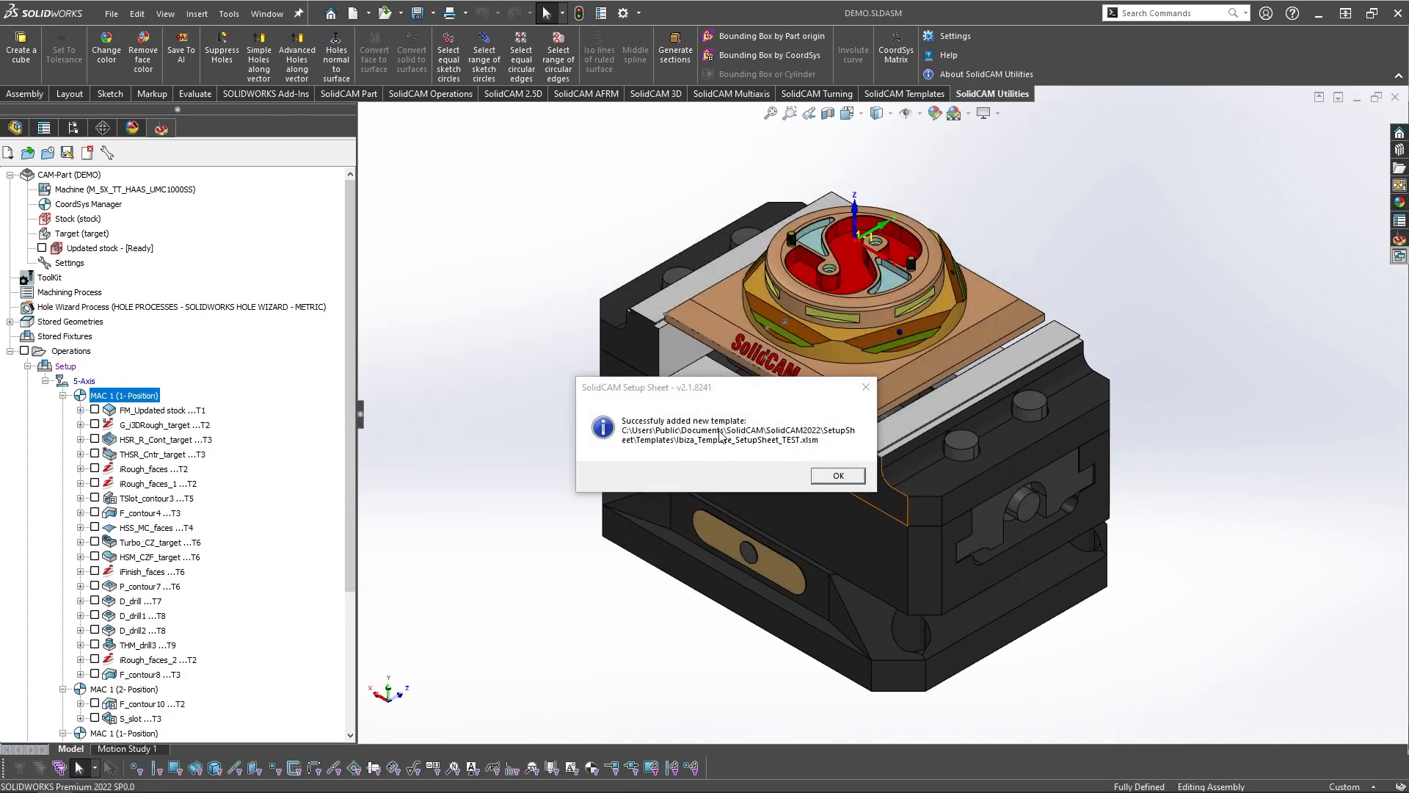
left_click(846, 478)
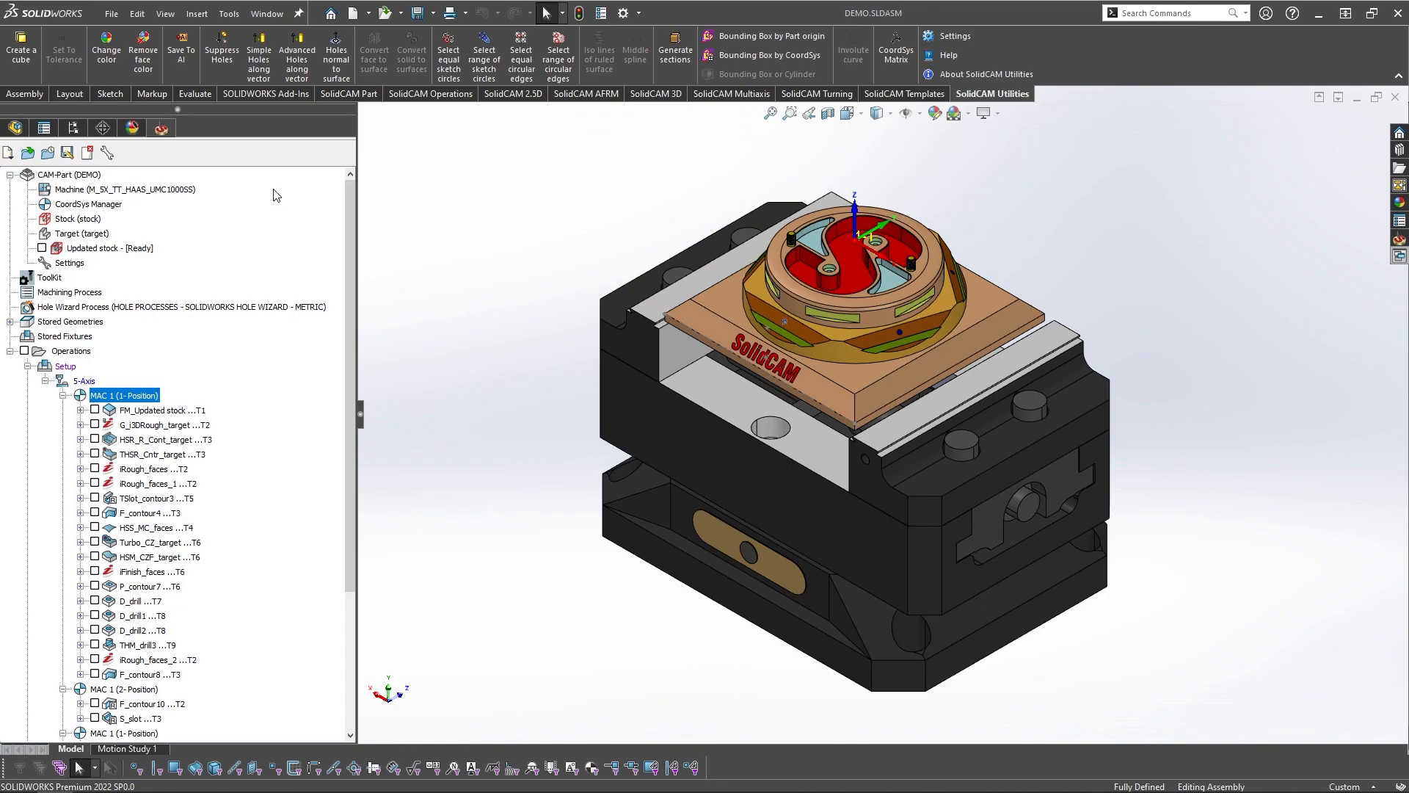
- Generate the setup sheet for the DEMO CAM-Part using the Ibiza_Template_SetupSheet_TEST style
right_click(87, 177)
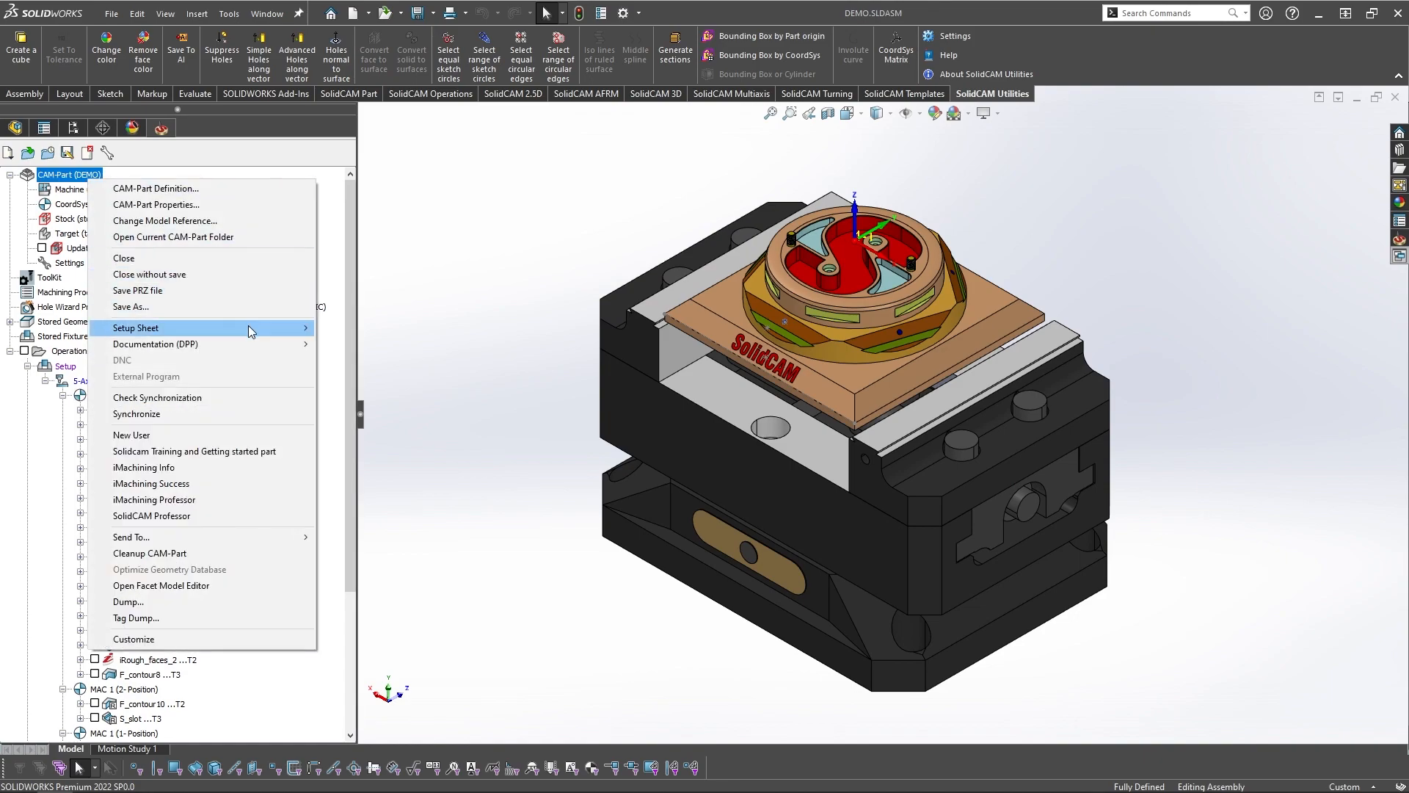
mouse_move(301, 328)
left_click(365, 345)
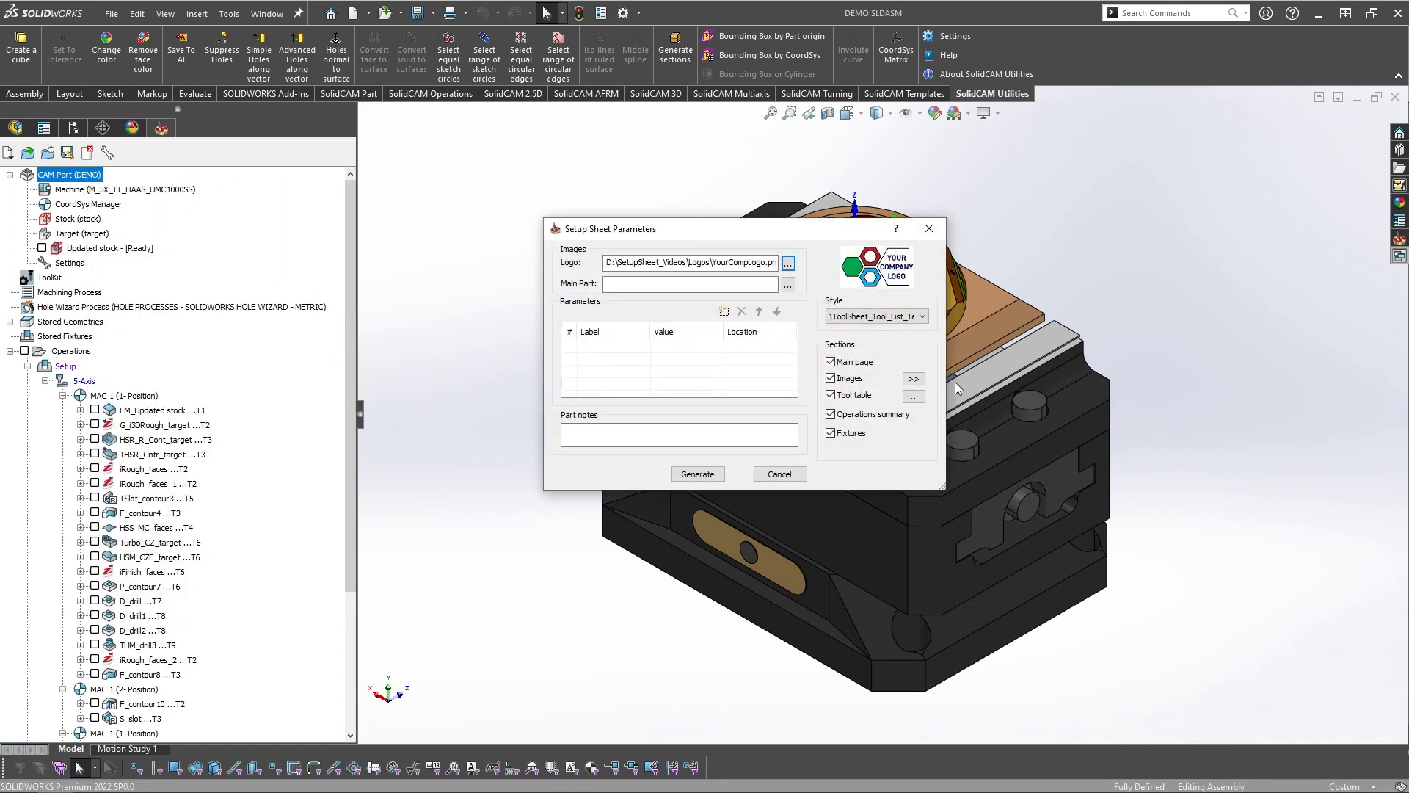
left_click(909, 320)
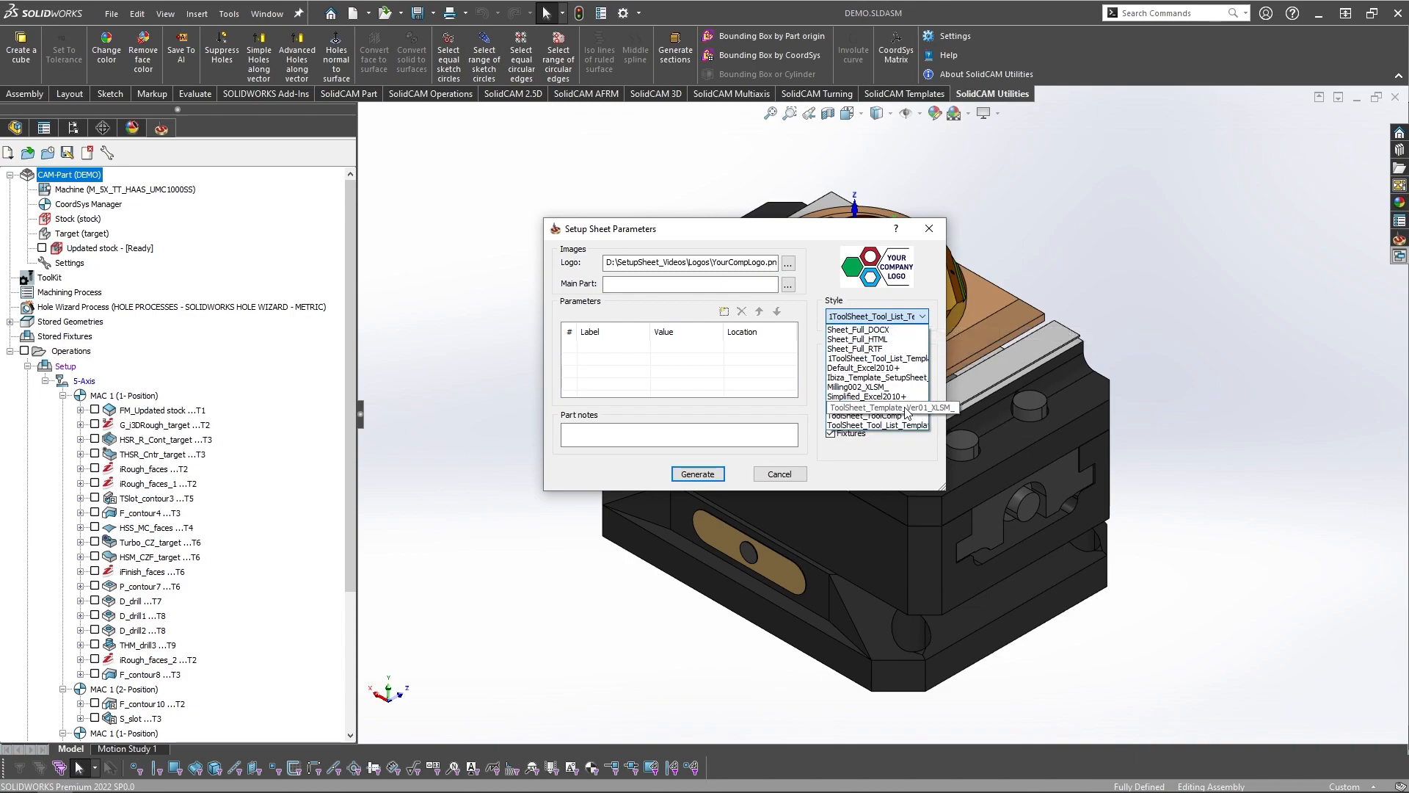
left_click(904, 379)
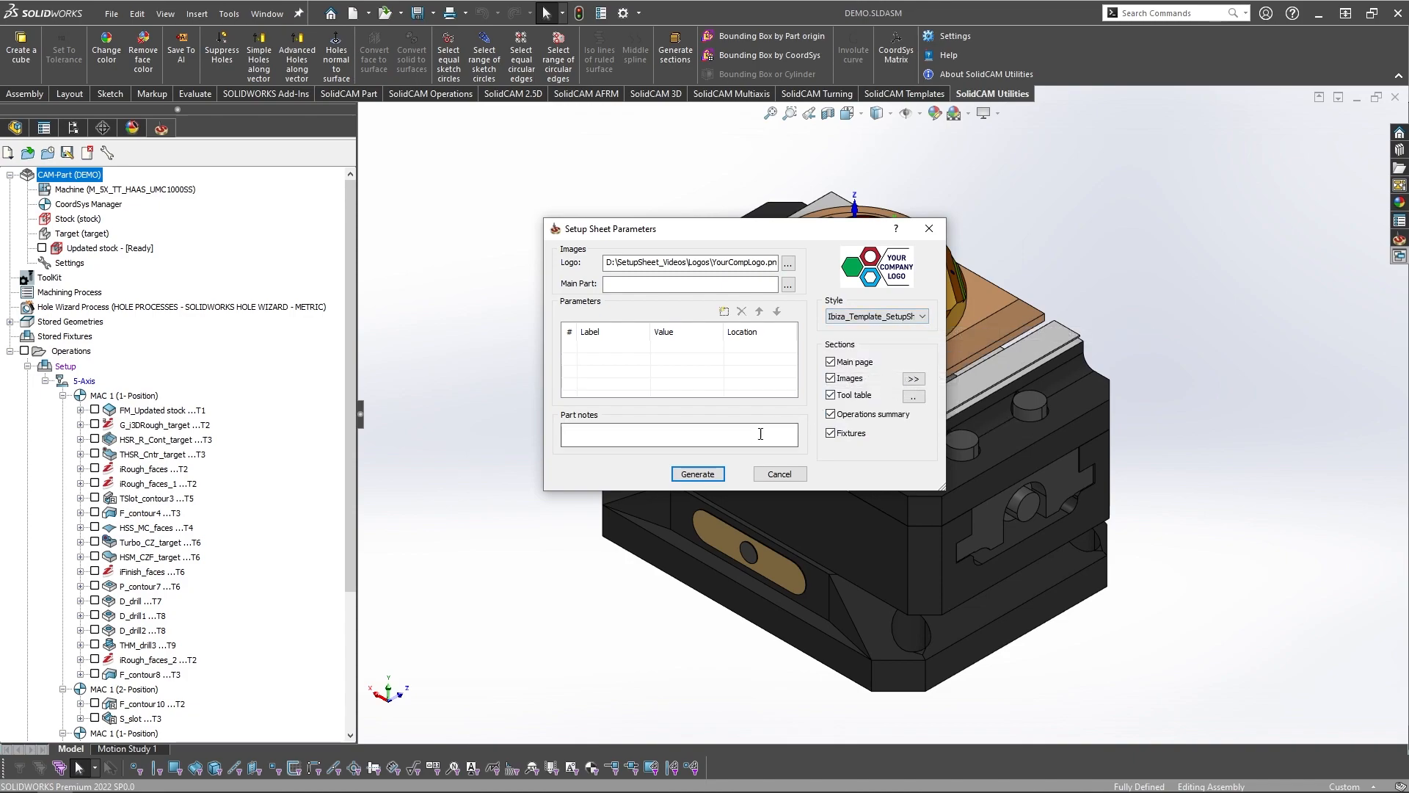
left_click(716, 474)
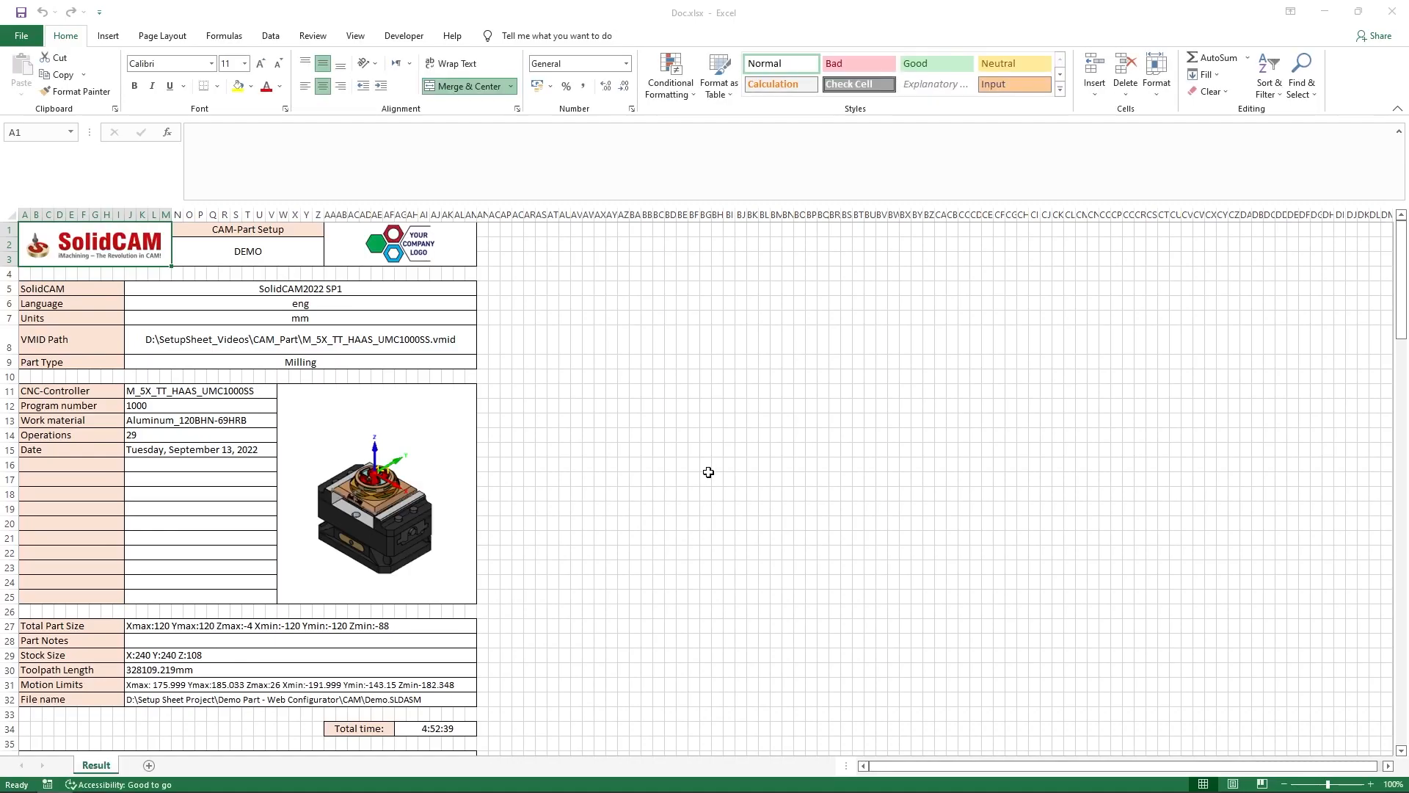
- Review the generated setup sheet's general data, Tool List and Setup sections in Excel, and open its print preview
left_click(623, 436)
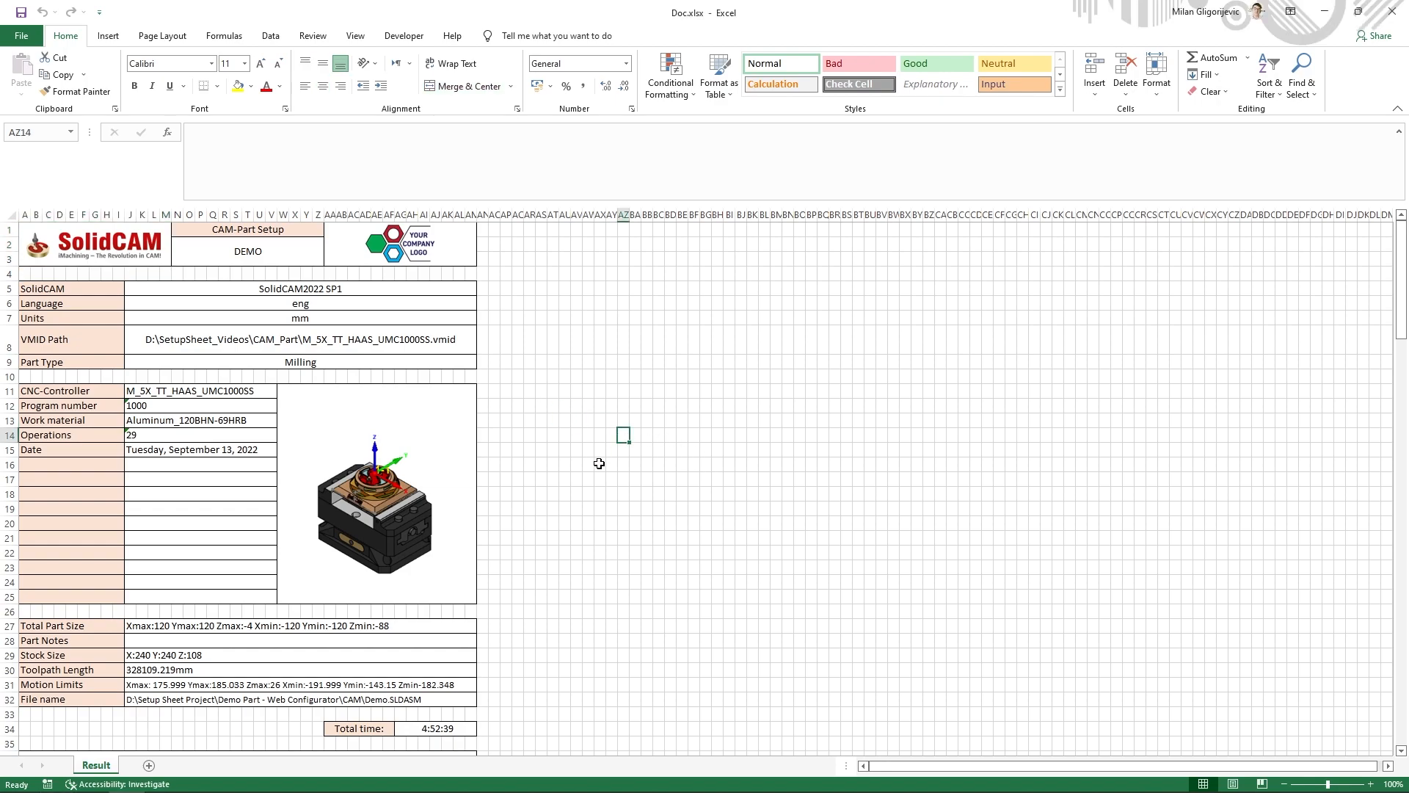
scroll(601, 536, "down", 16)
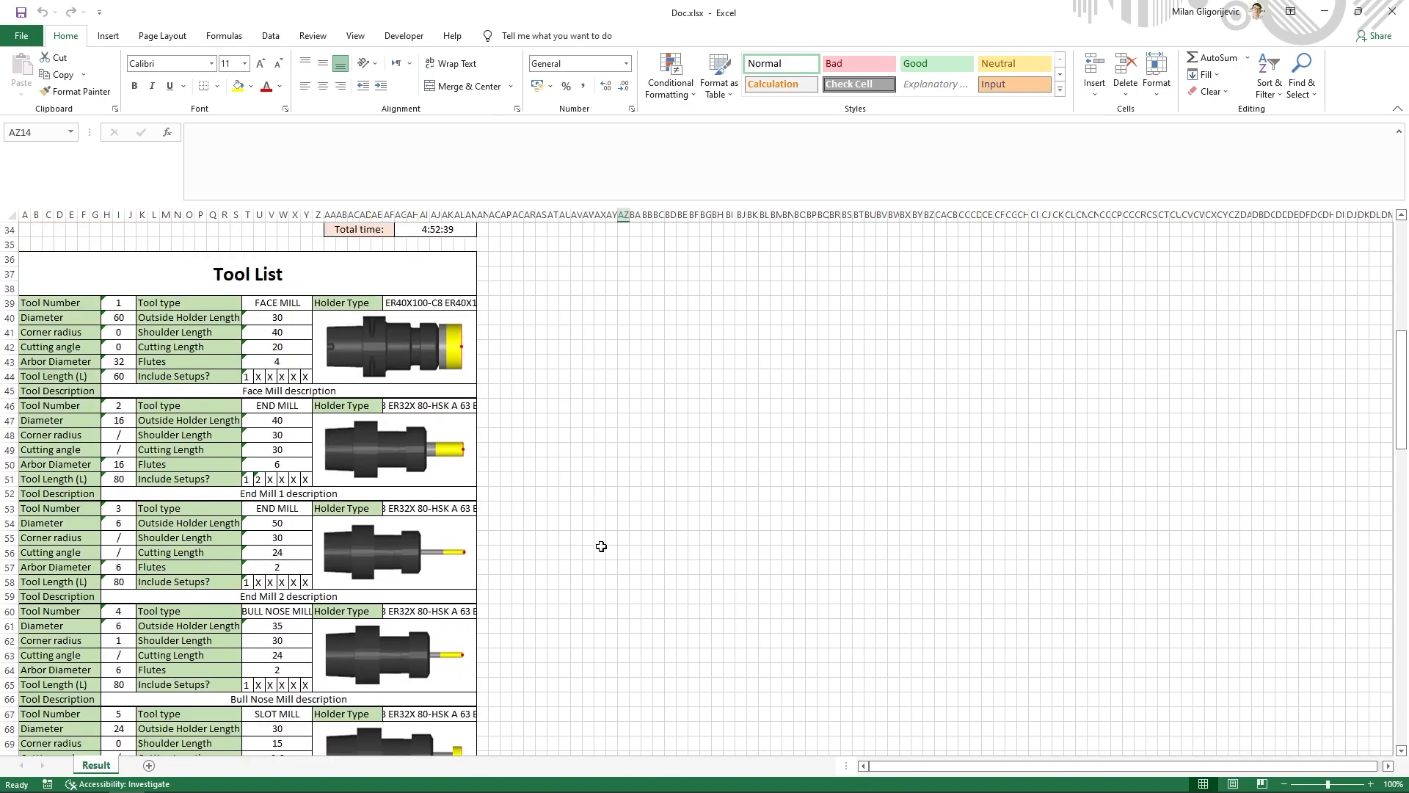
scroll(601, 546, "down", 20)
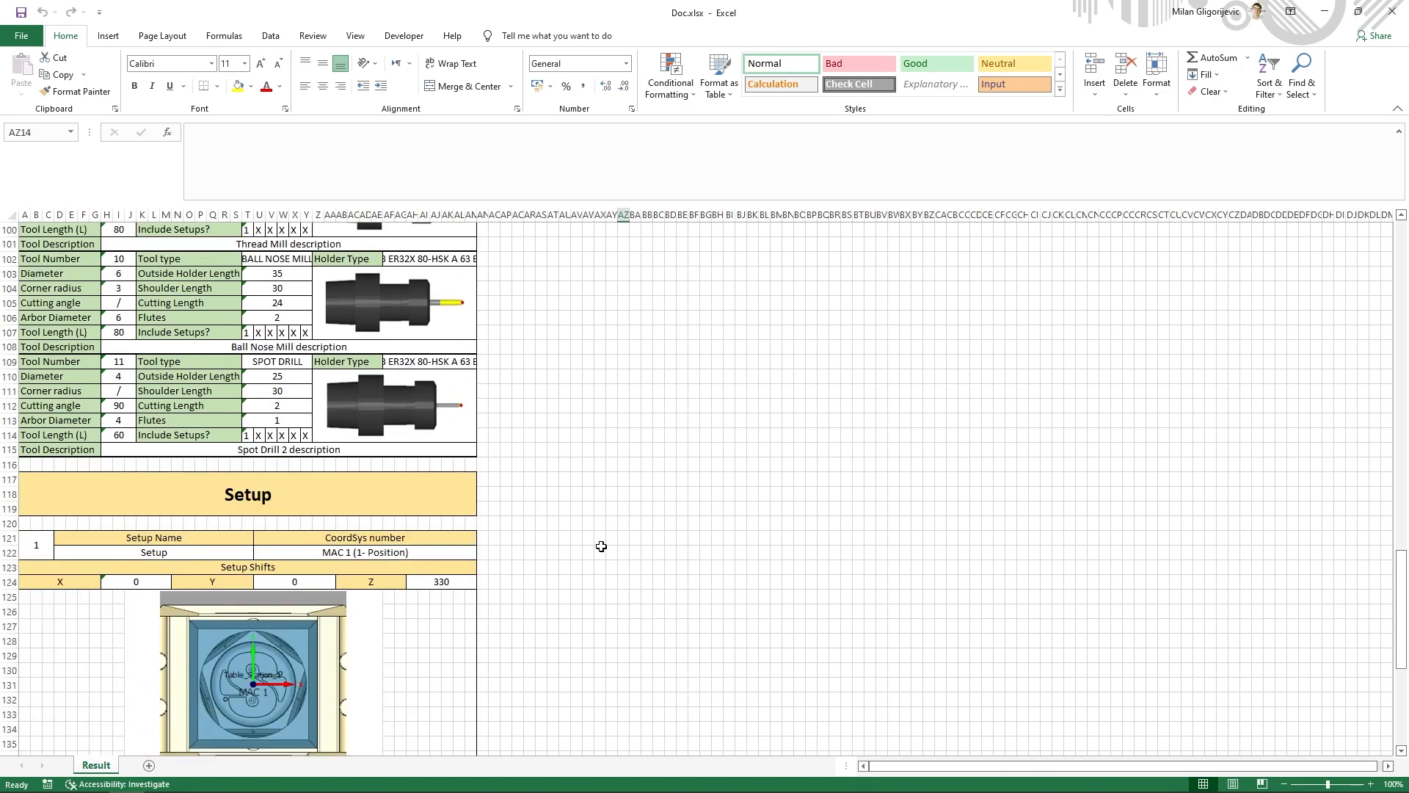
scroll(601, 546, "up", 20)
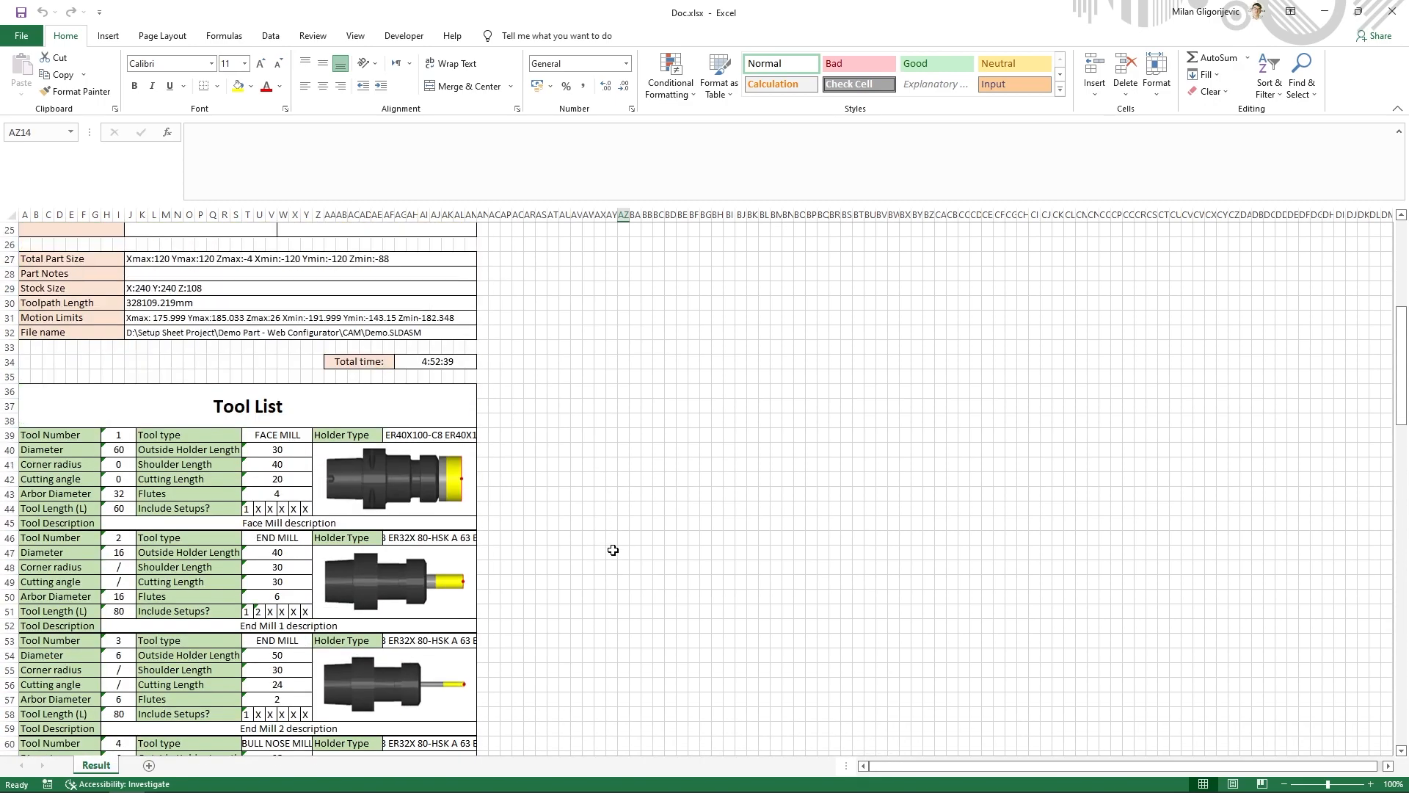
left_click(611, 493)
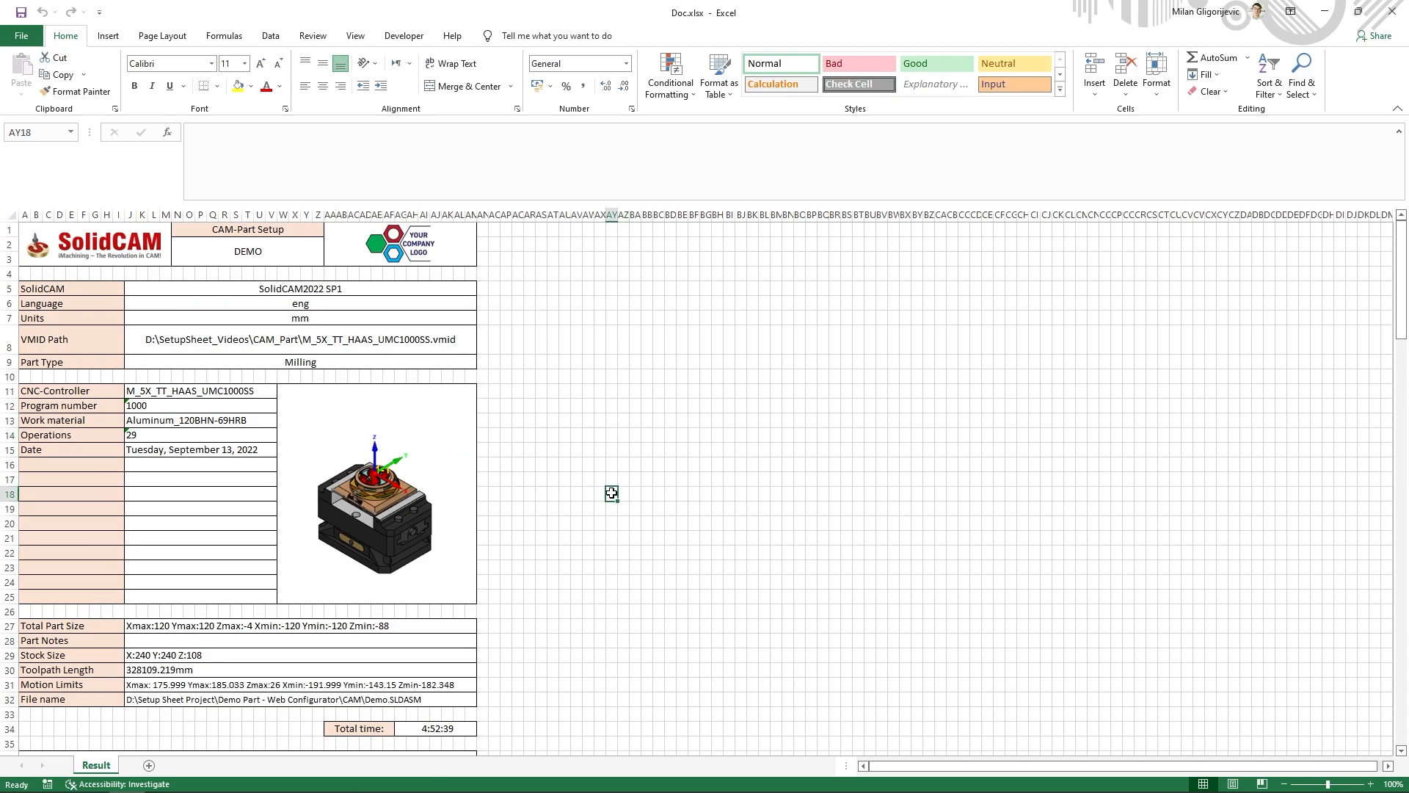
key("ctrl+p")
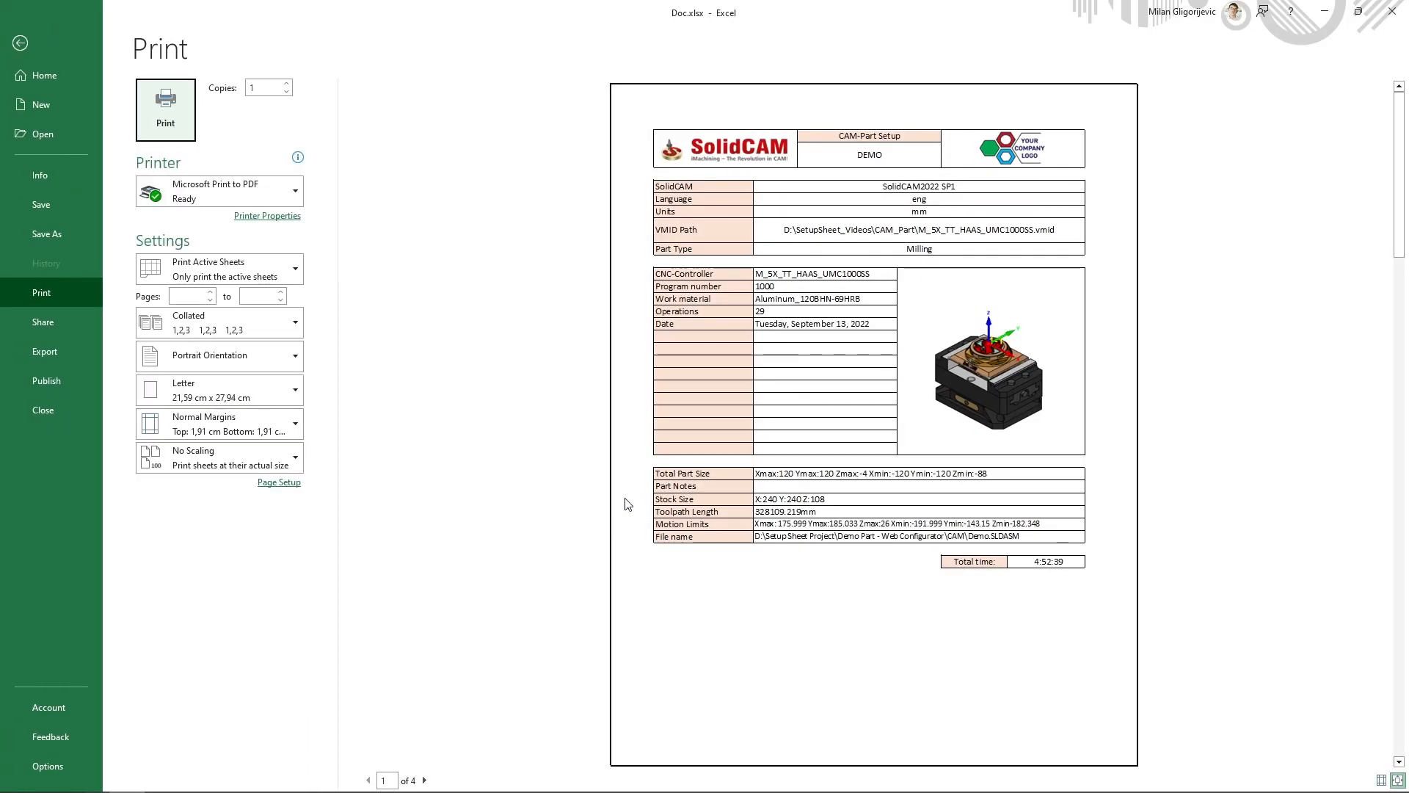